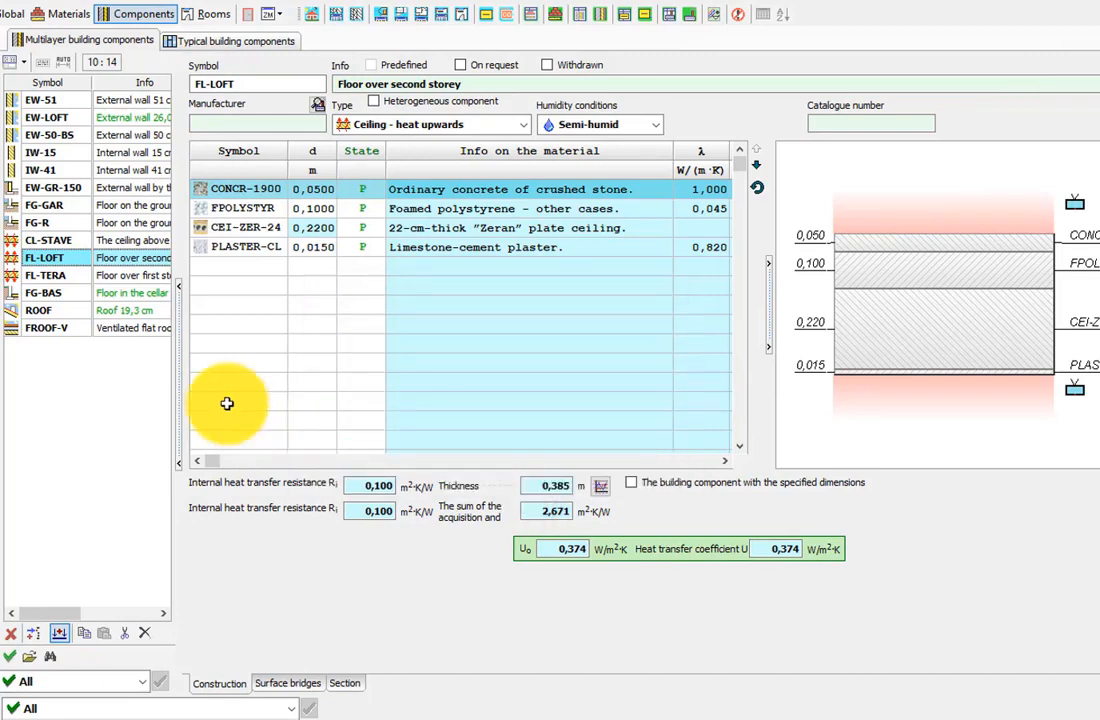
Step: Review the layers of the garage ground floor FG-GAR and basement wall EW-50-BS, and open the basement wall's chart
left_click(72, 205)
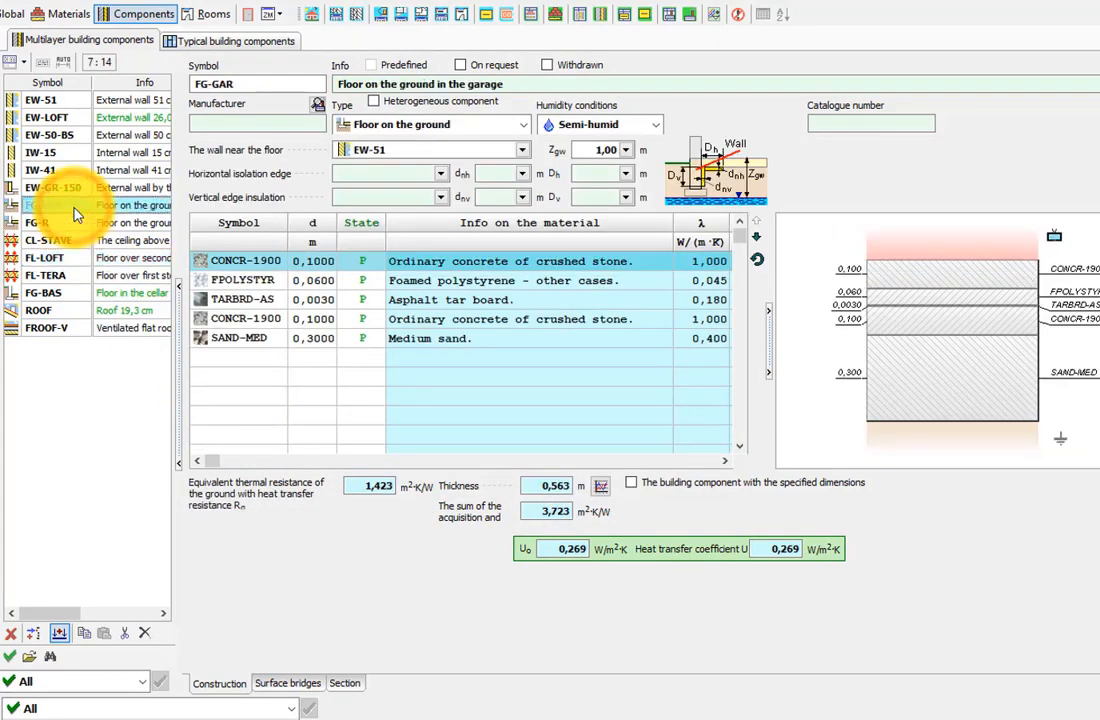
left_click(72, 137)
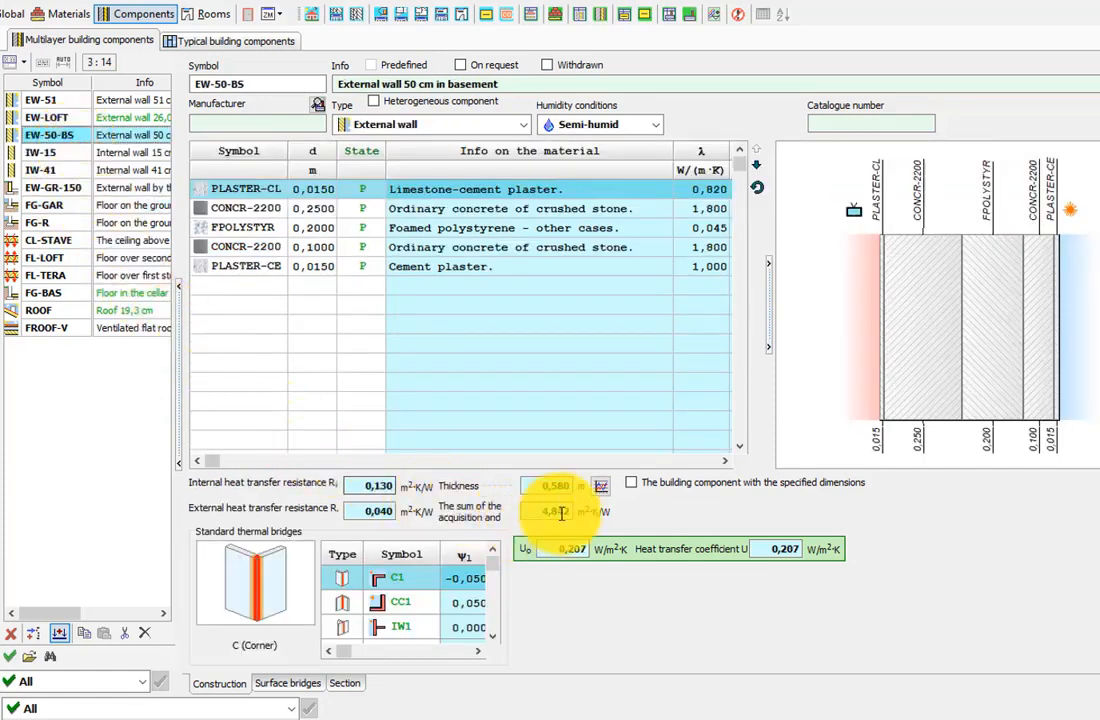
left_click(601, 490)
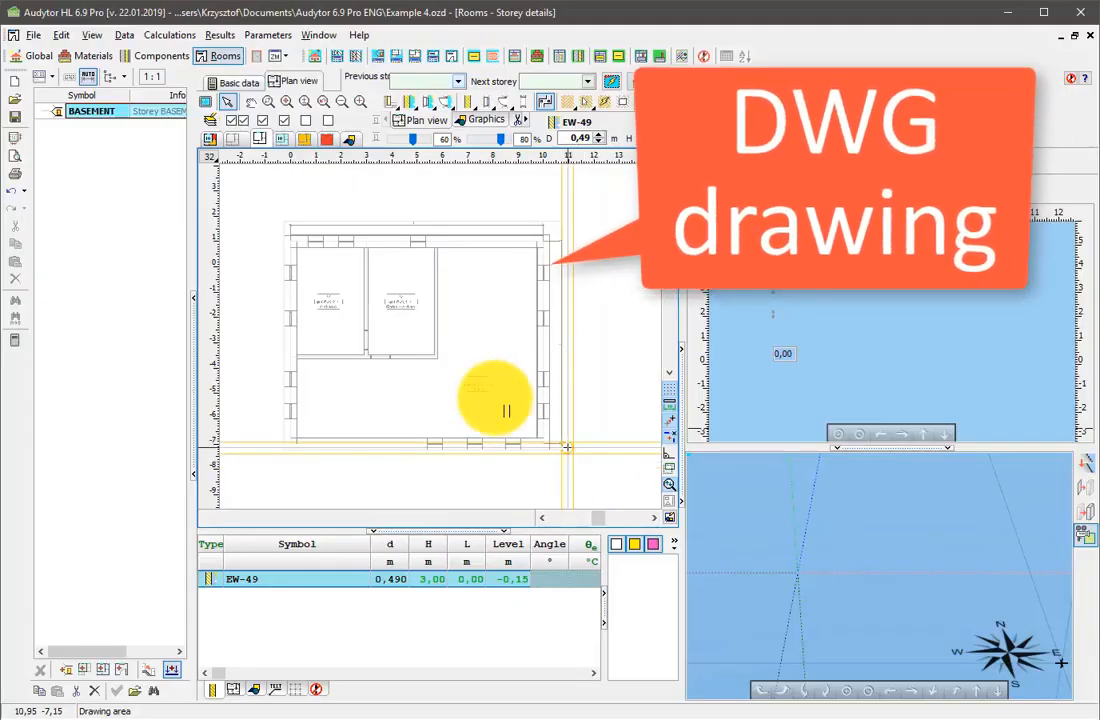
Step: Draw the 10 m north external wall EW-49 on the basement plan, tracing the DWG underlay from the northwest to the northeast corner
scroll(284, 247, "up", 4)
scroll(283, 247, "up", 4)
left_click(330, 243)
scroll(356, 322, "down", 8)
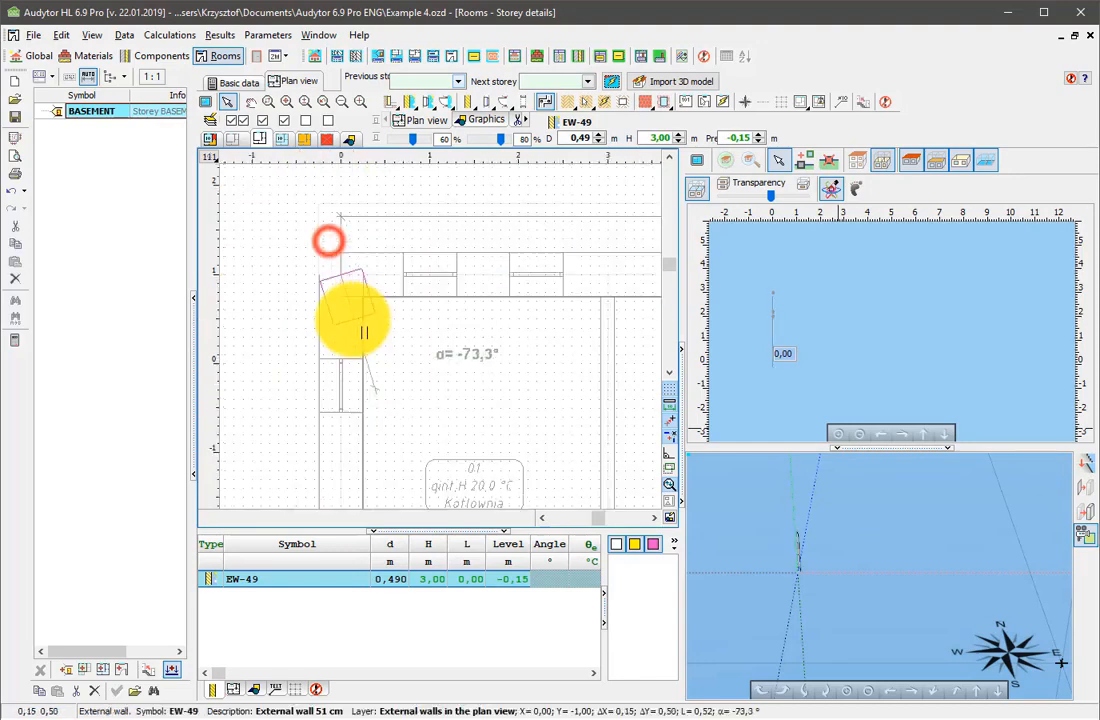
scroll(530, 316, "up", 8)
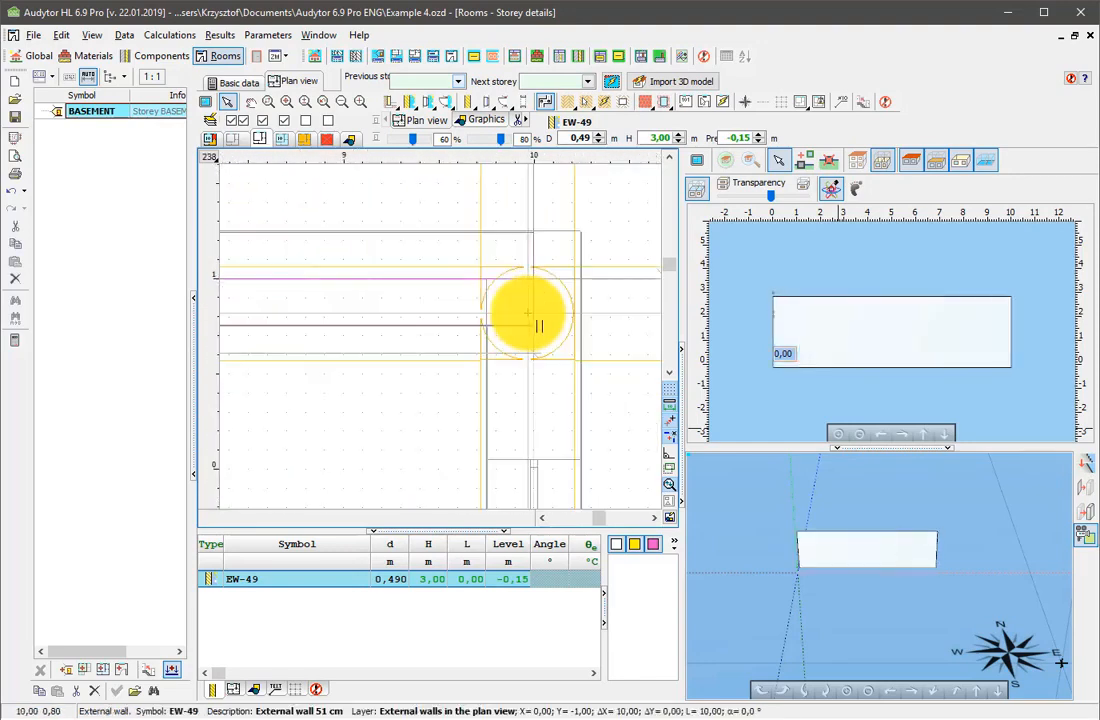
left_click(533, 277)
Step: Continue the EW-49 external wall 8 m down the east side to the southeast corner of the underlay
scroll(431, 296, "down", 4)
scroll(431, 298, "down", 4)
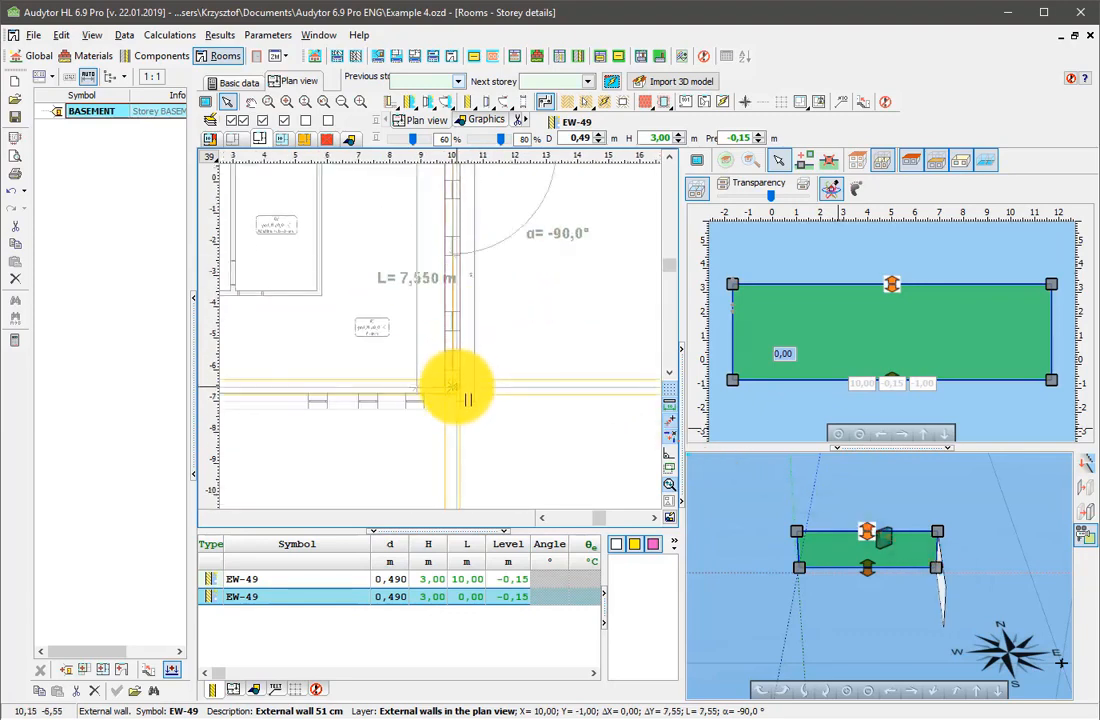
scroll(457, 400, "up", 6)
left_click(452, 420)
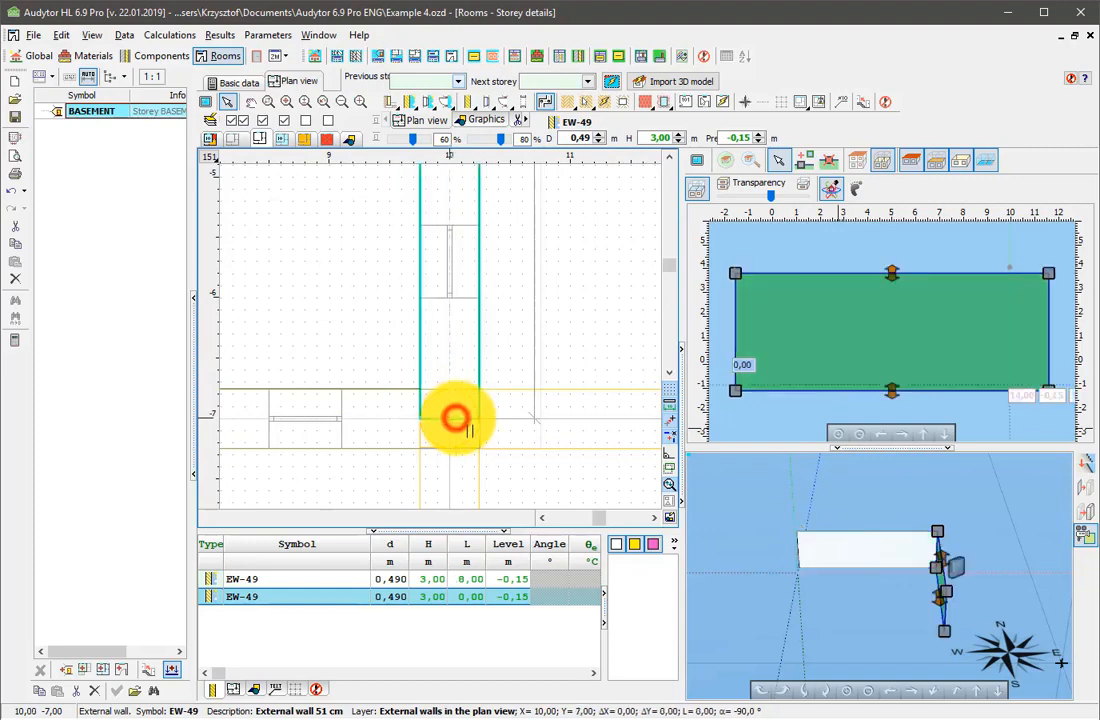
Step: Close the basement outline with a 10 m south wall and an 8 m west wall of type EW-49, ending wall drawing
scroll(430, 420, "down", 5)
scroll(409, 415, "up", 4)
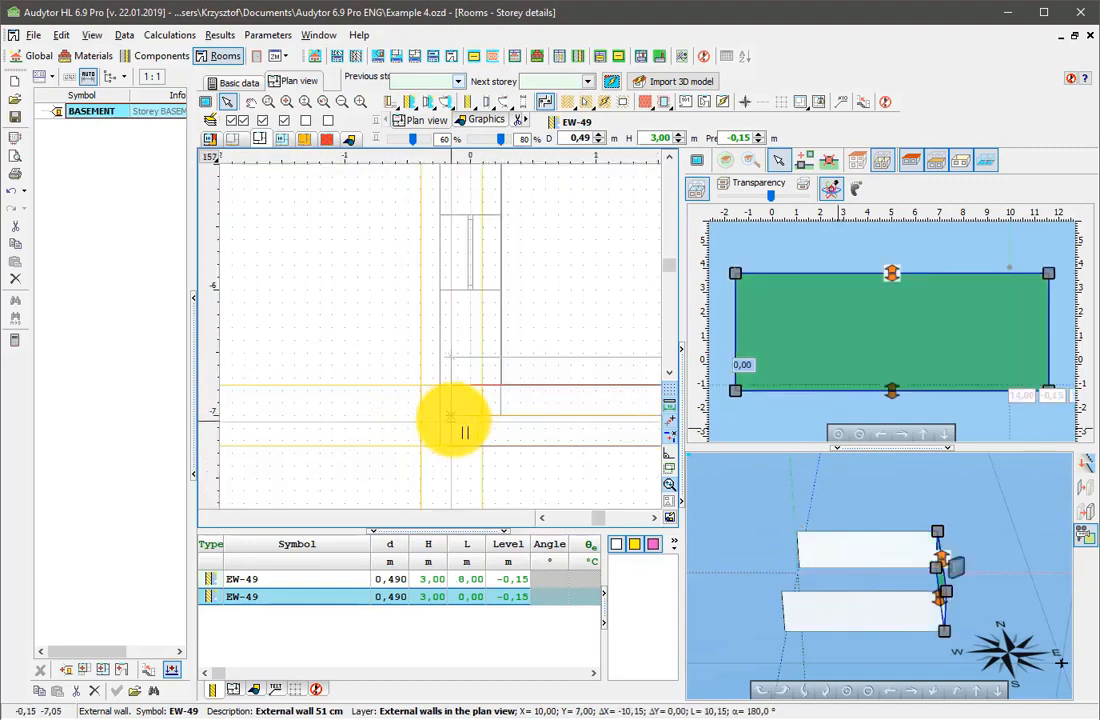
left_click(466, 418)
scroll(441, 372, "down", 3)
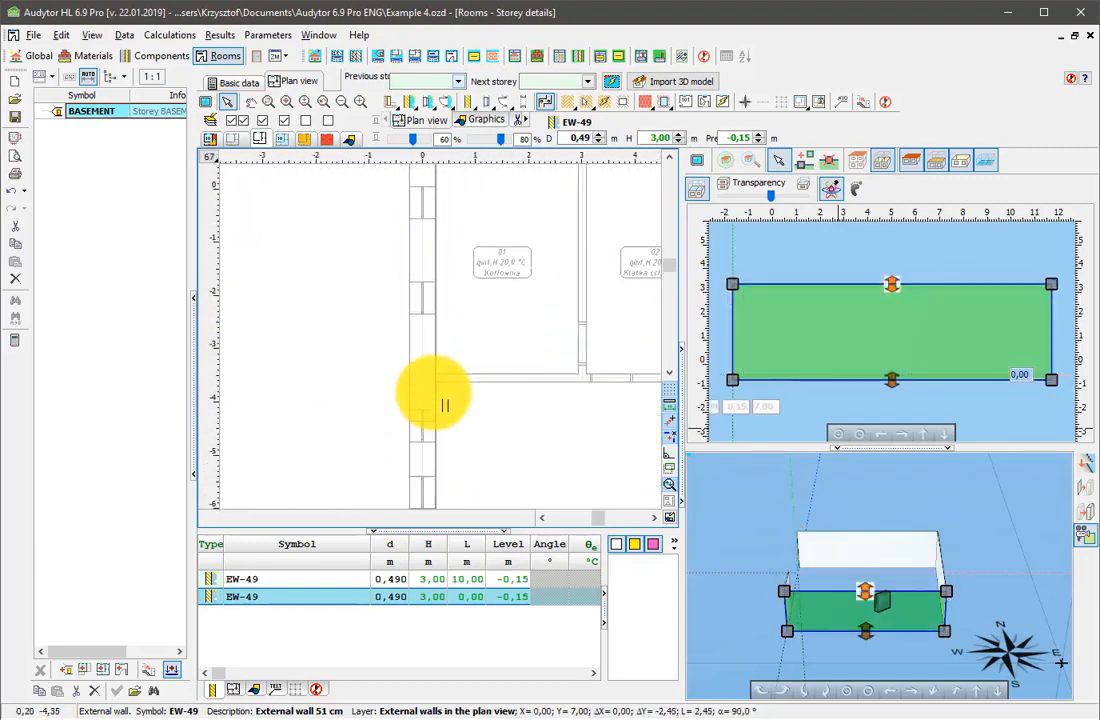
left_click(411, 249)
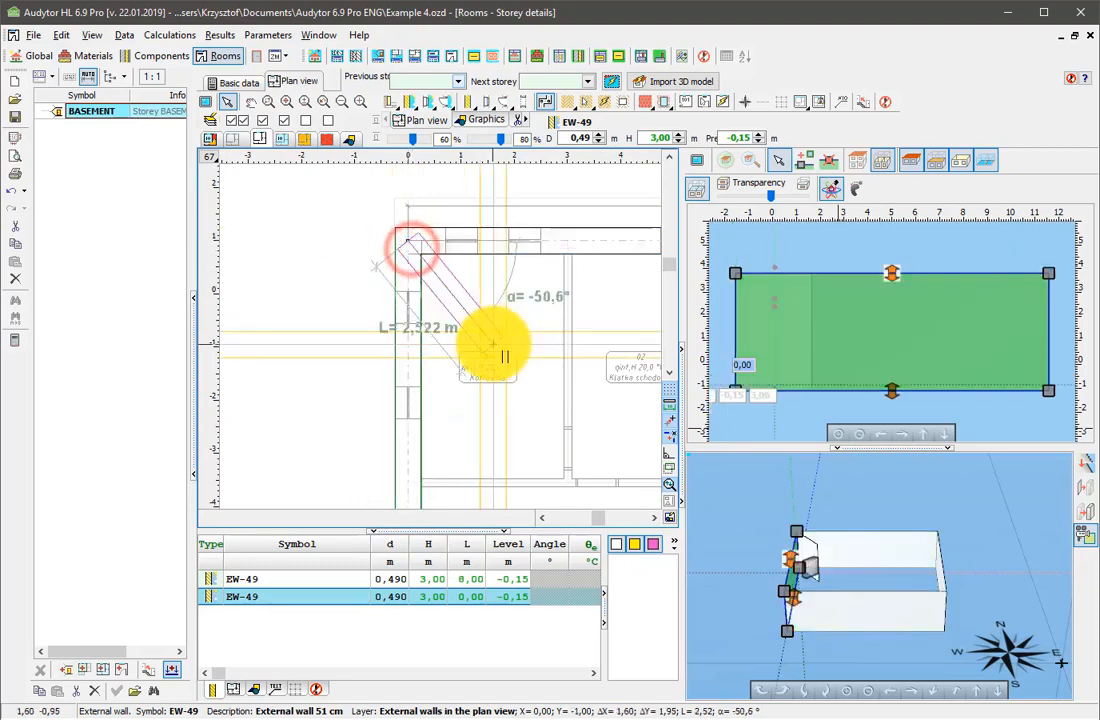
key("Escape")
Step: Insert three WE-60X60 external windows in the north basement wall at the window positions of the DWG underlay
right_click_drag(985, 630, 944, 624)
left_click(944, 624)
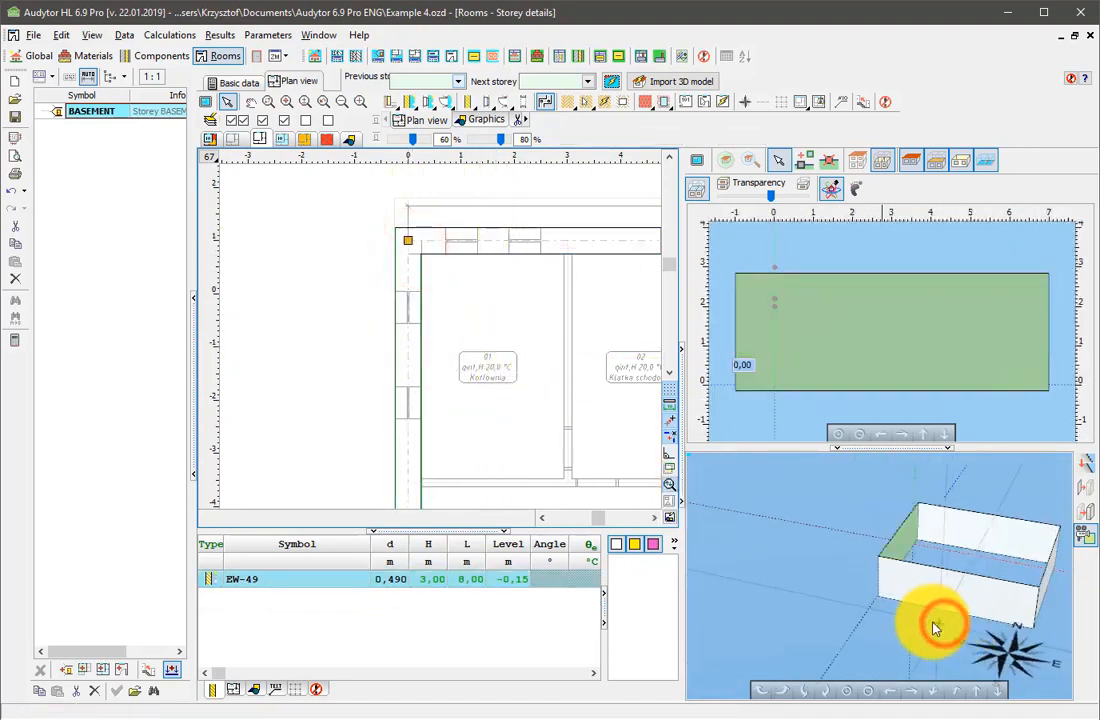
middle_click_drag(512, 347, 343, 288)
scroll(351, 300, "down", 2)
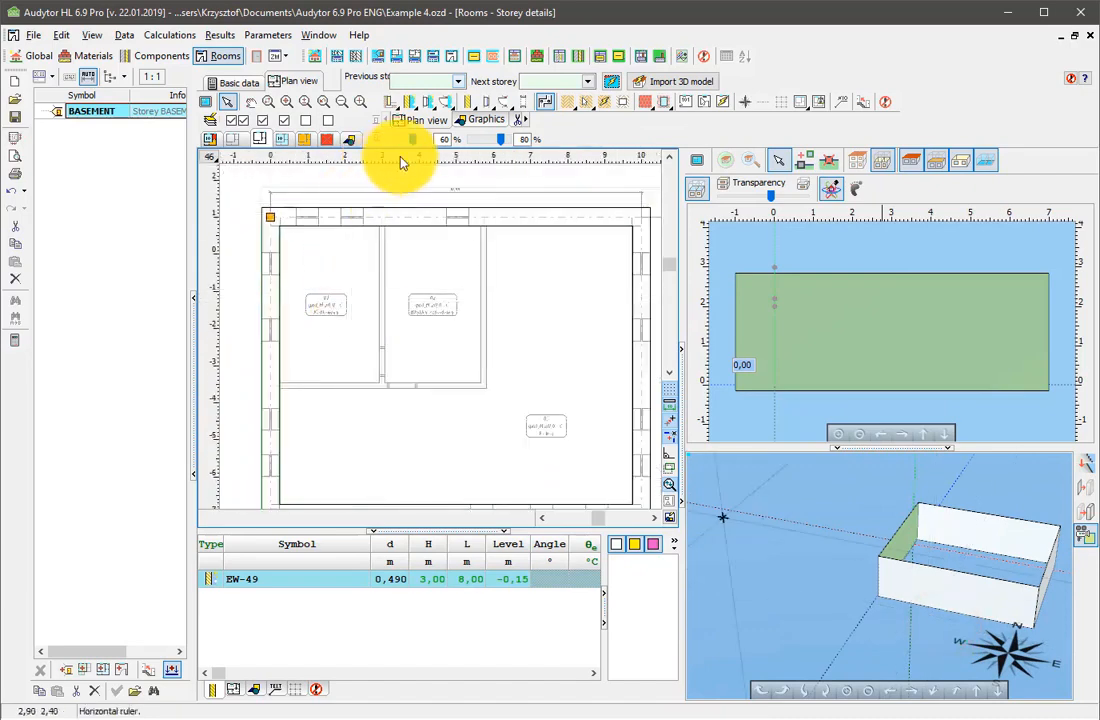
left_click(425, 104)
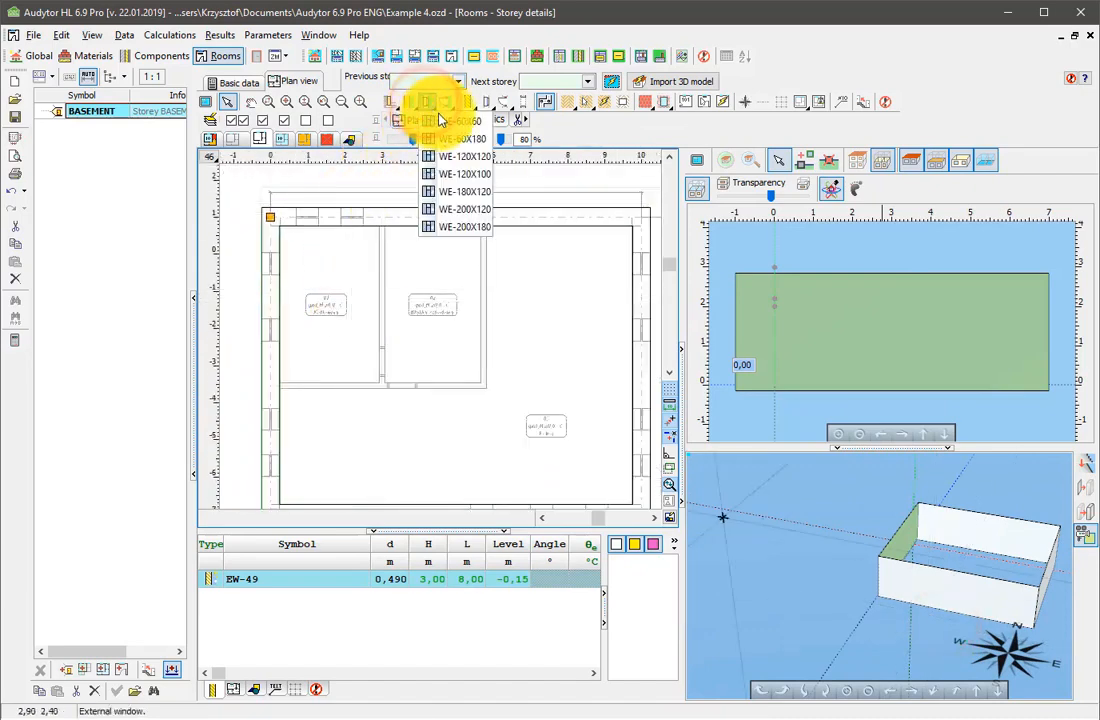
left_click(437, 119)
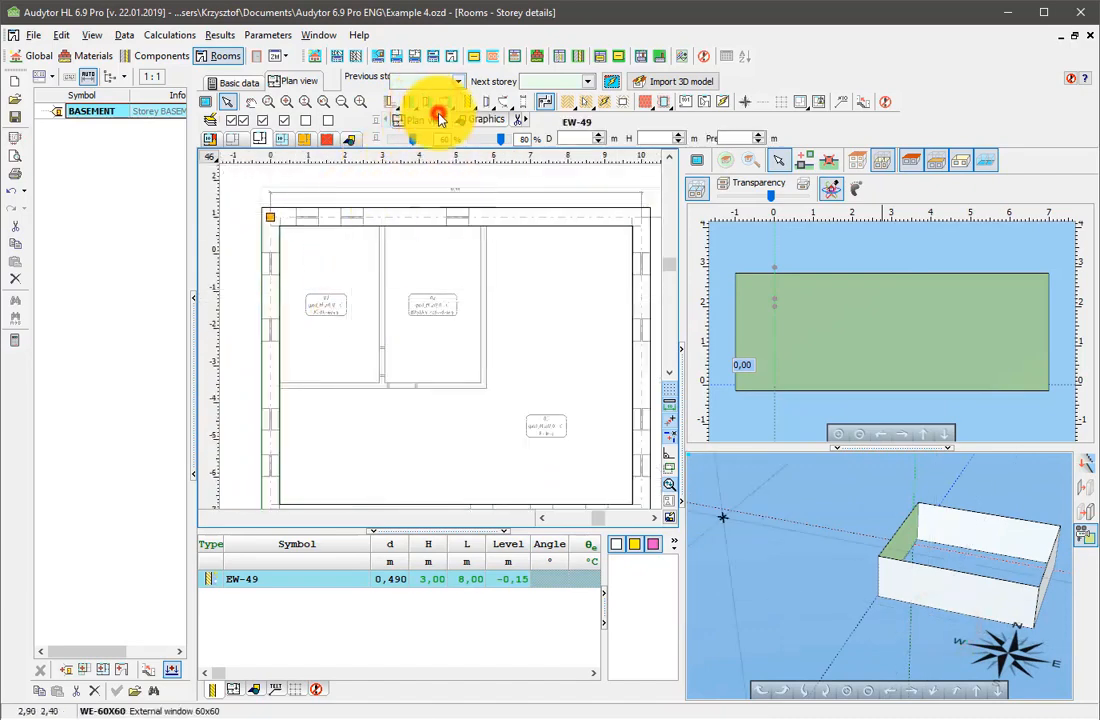
left_click(296, 221)
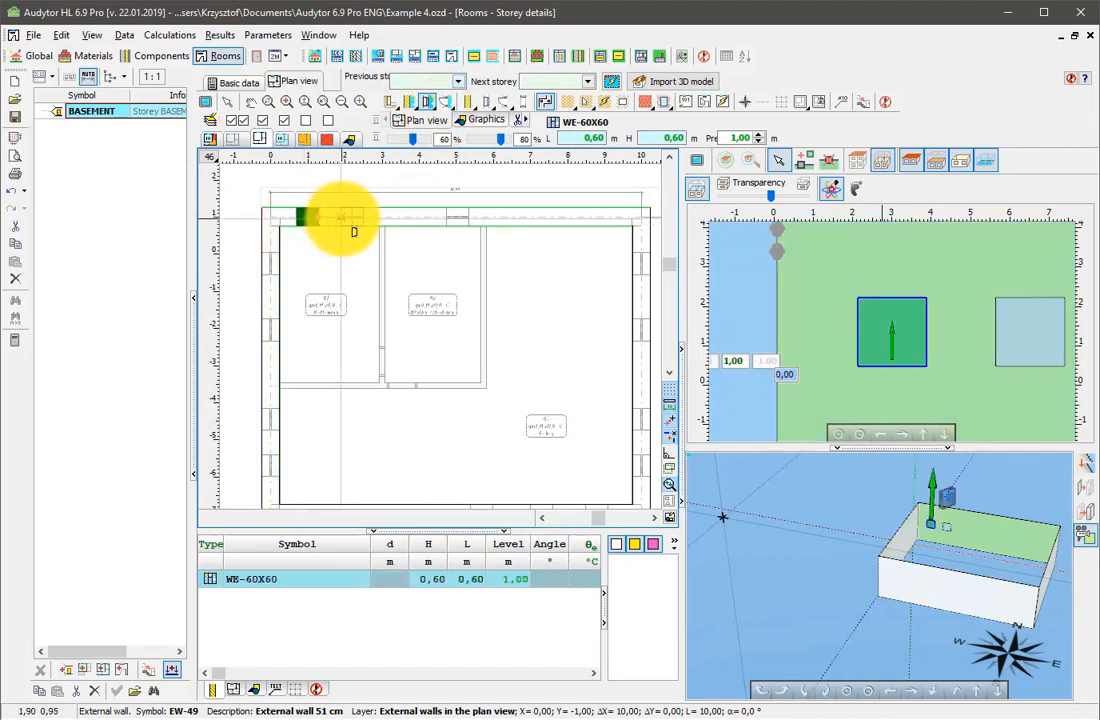
left_click(341, 217)
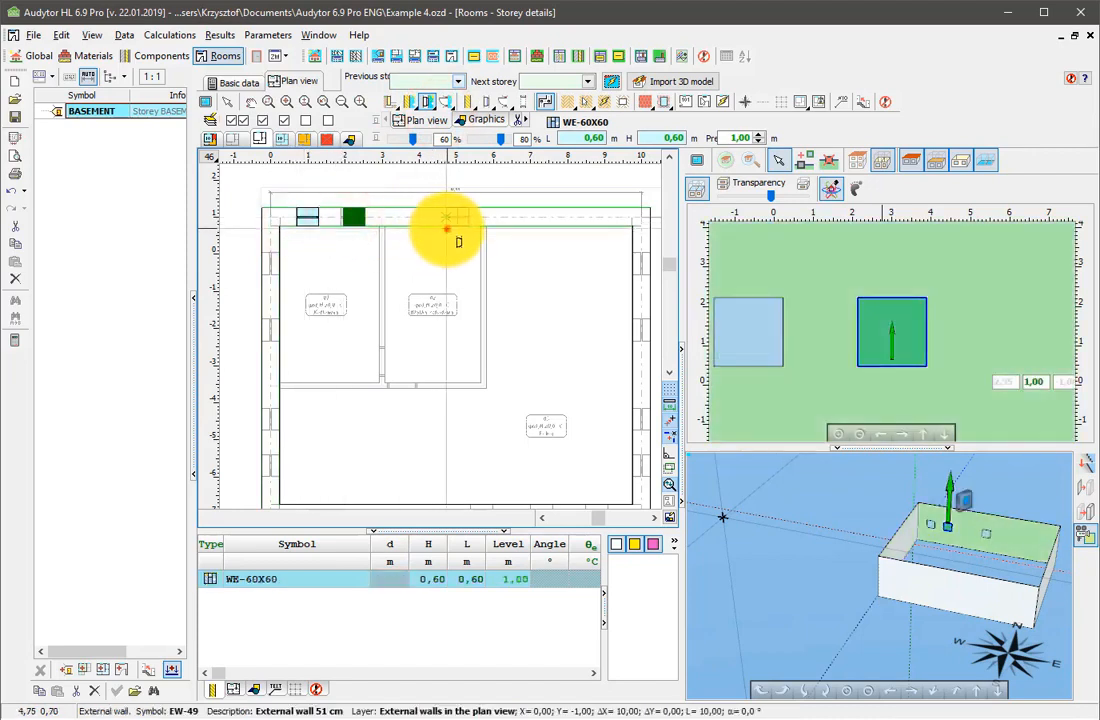
left_click(447, 230)
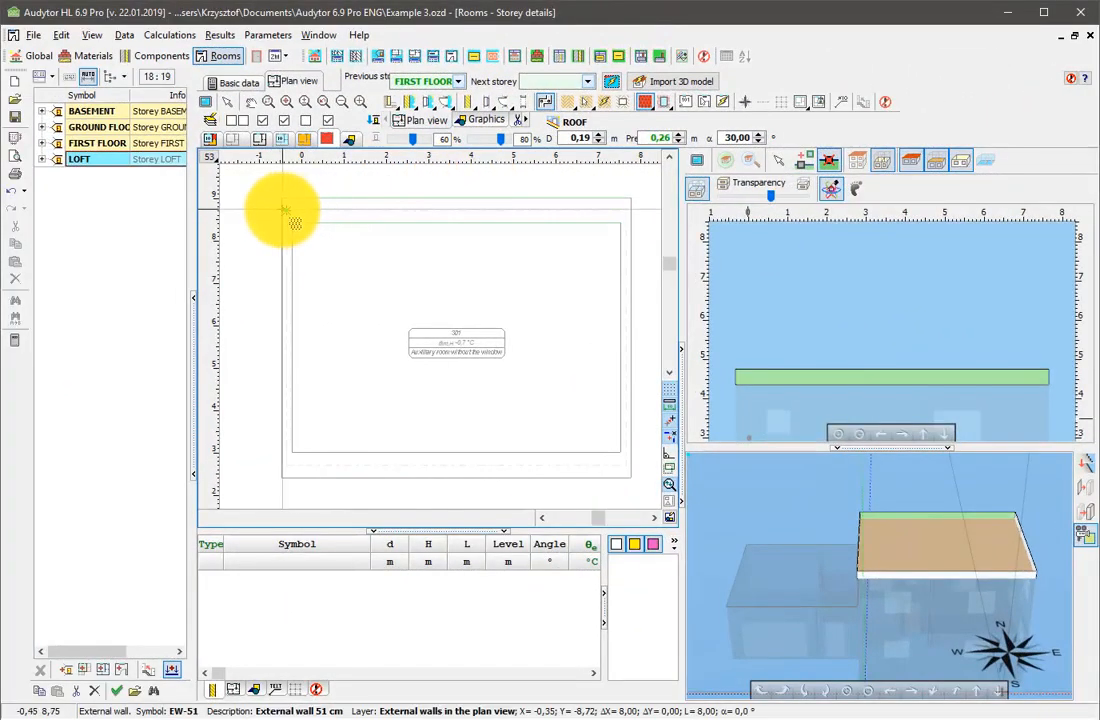
Step: Draw the west ROOF slope over the loft at a 30° angle, from the west eaves to the building's midline
left_click(284, 210)
left_click(287, 463)
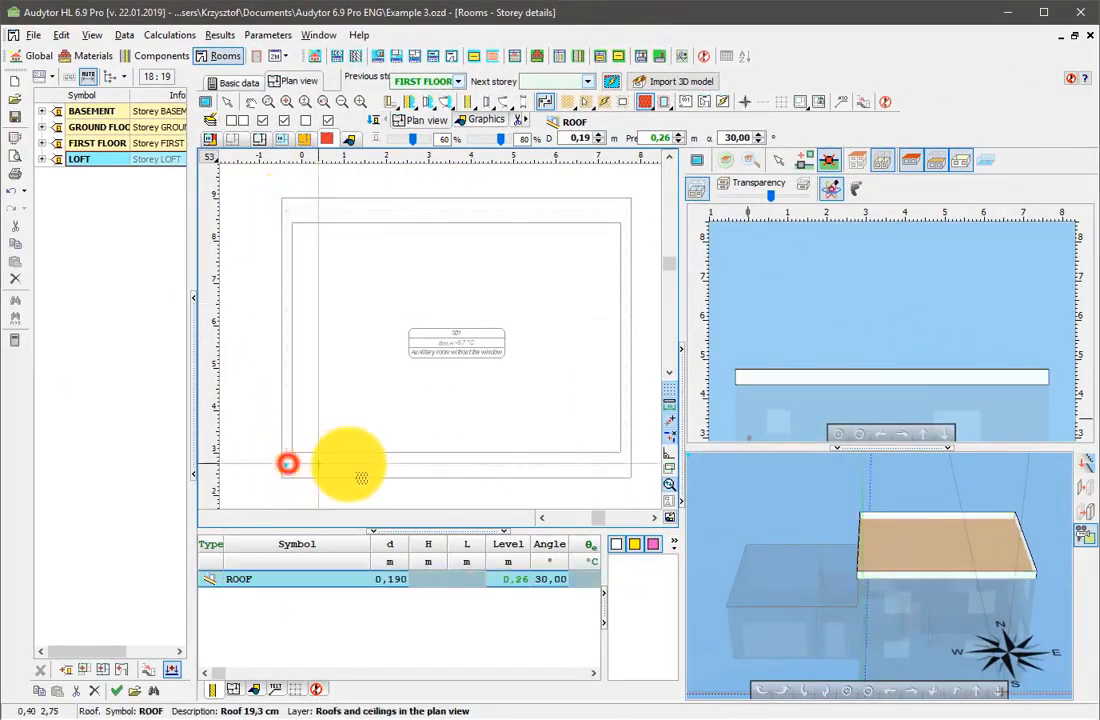
left_click(451, 466)
left_click(455, 213)
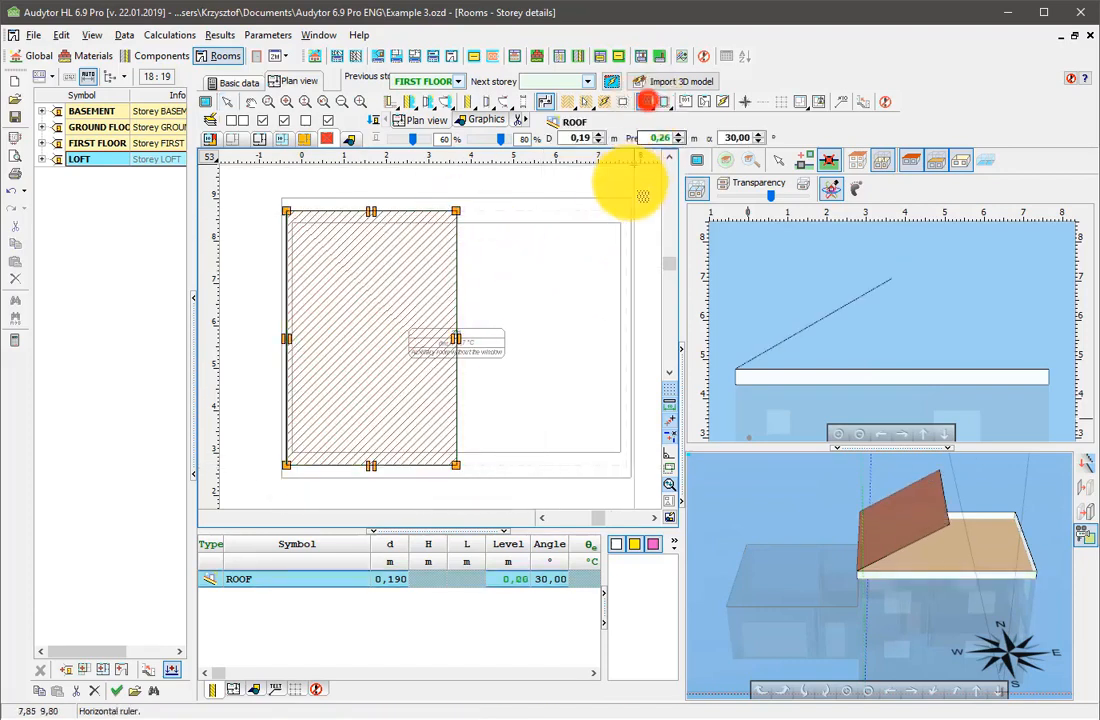
Step: Draw the east ROOF slope over the loft at 30°, from the east eaves to the midline ridge
left_click(626, 214)
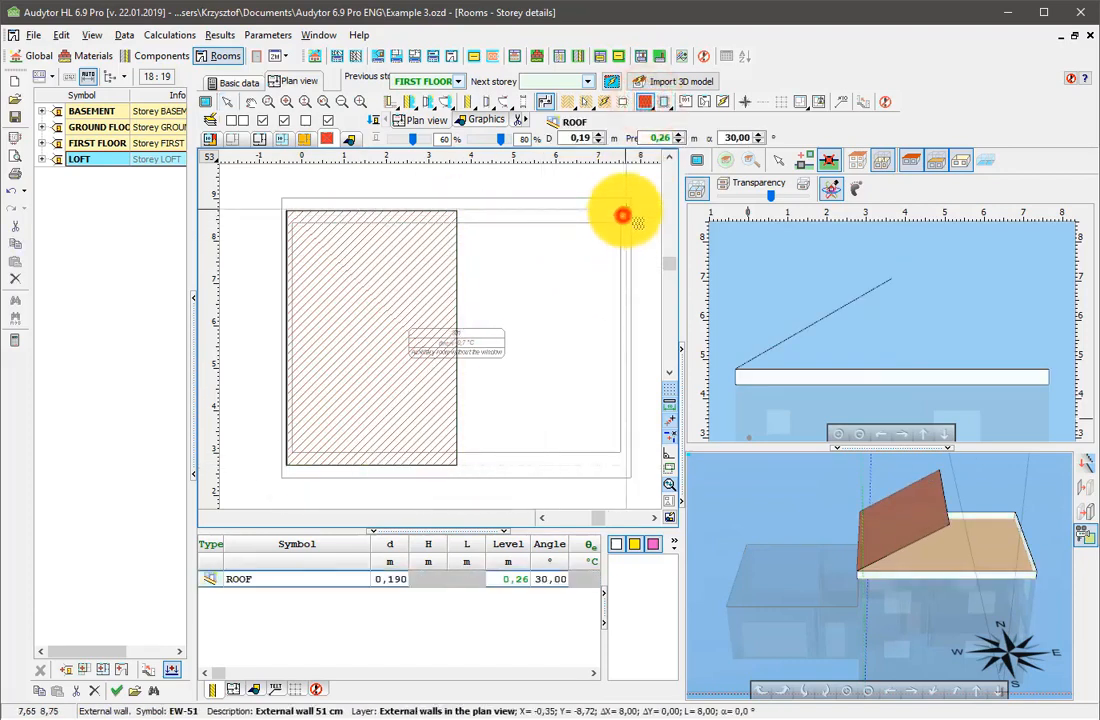
left_click(625, 463)
left_click(454, 461)
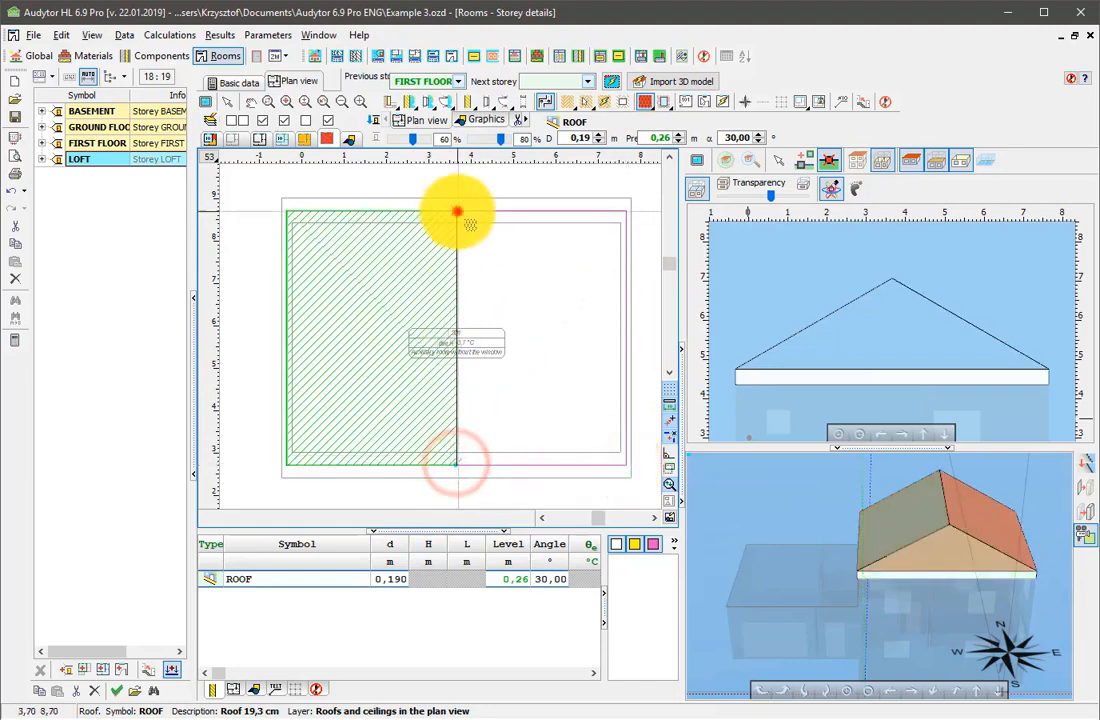
left_click(457, 211)
Step: Add a point to the upper edge of the south loft wall and raise it to the ridge to form the gable
left_click(918, 580)
left_click(807, 163)
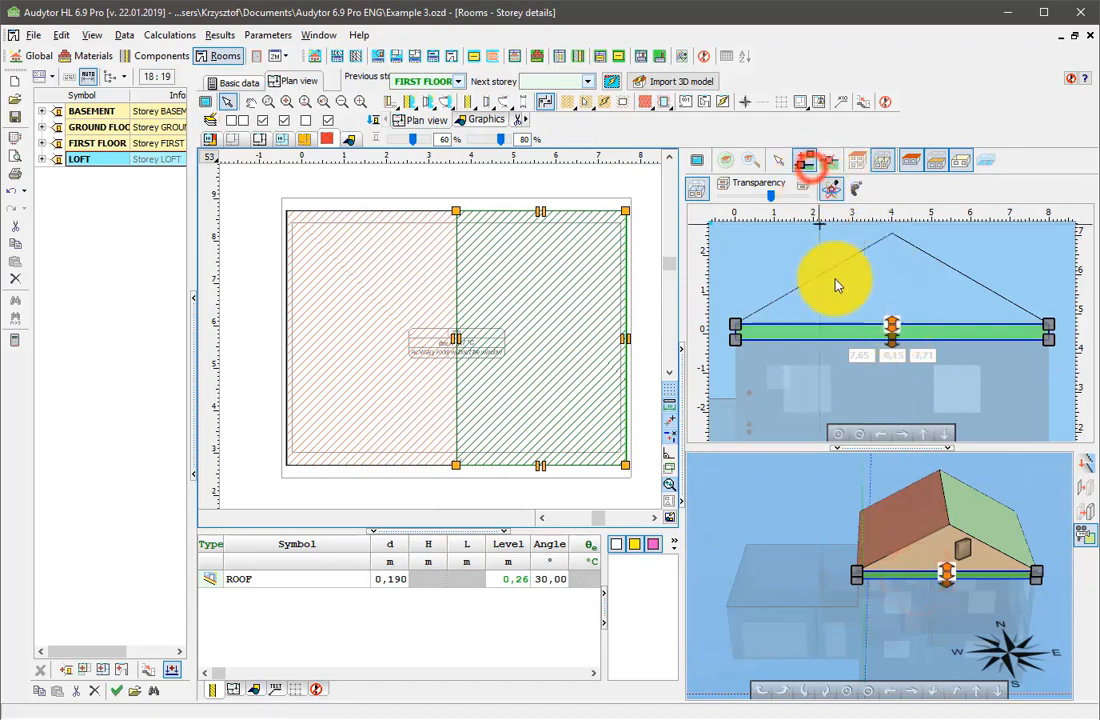
left_click_drag(852, 322, 893, 240)
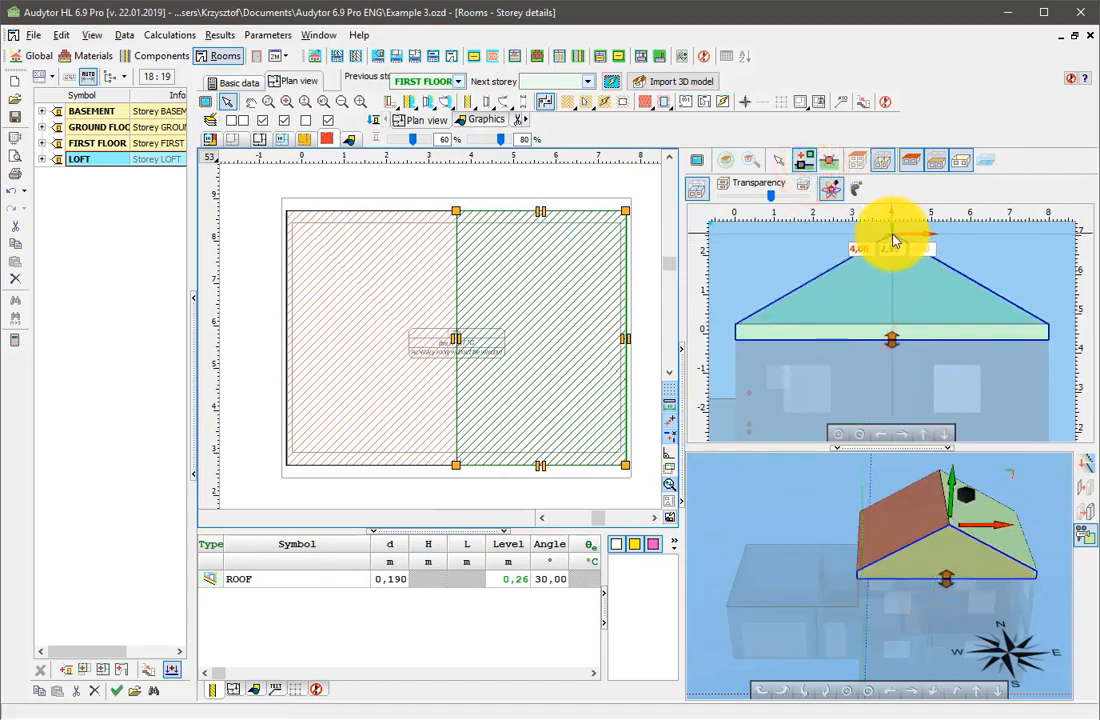
Step: Raise a new upper-edge point on the opposite north loft wall to the roof ridge to form the second gable
left_click(781, 545)
left_click_drag(781, 535, 778, 628)
left_click(778, 628)
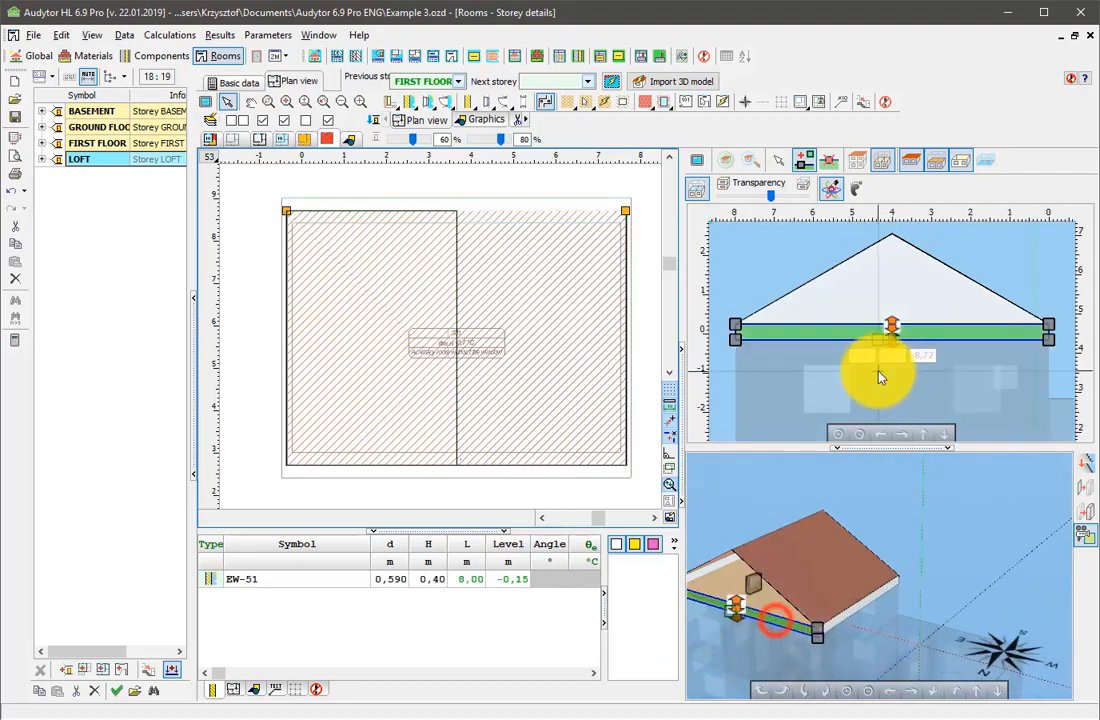
left_click_drag(876, 330, 892, 235)
Step: Display the complete building in the 3D view and inspect it from different sides
middle_click_drag(764, 501, 930, 503)
left_click(857, 160)
middle_click_drag(761, 614, 940, 643)
left_click(962, 650)
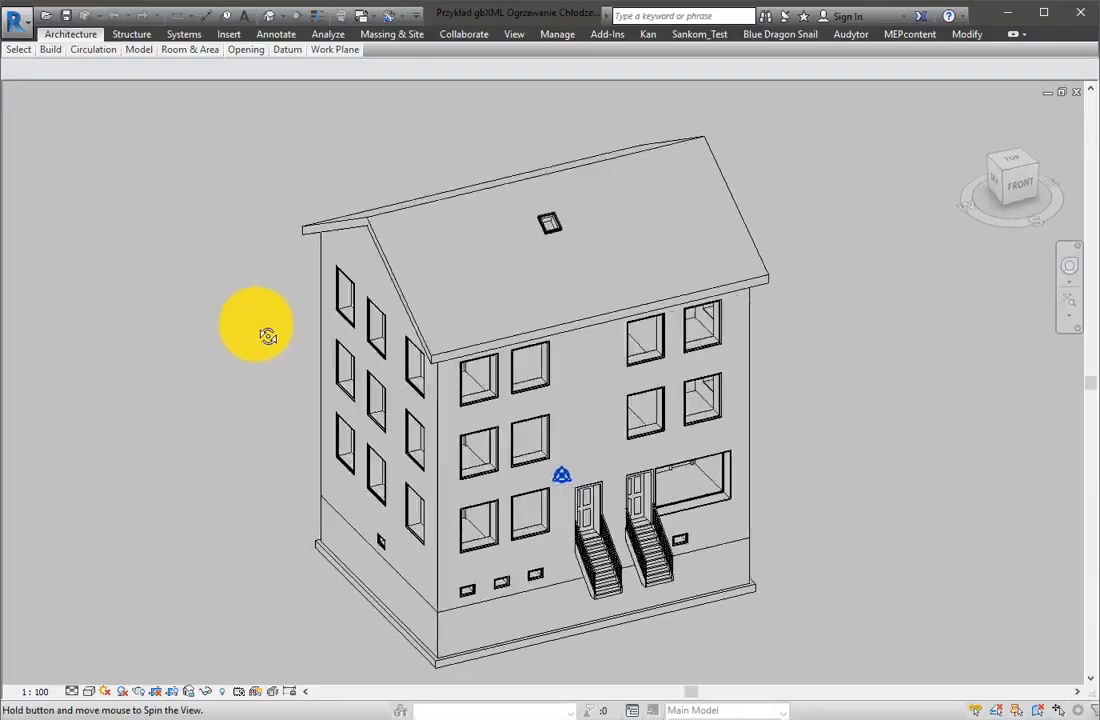
Step: Inspect the source building in Revit, switch to its imported model in Audytor HL, and select a facade wall near the west corner
middle_click_drag(270, 332, 228, 282, "shift")
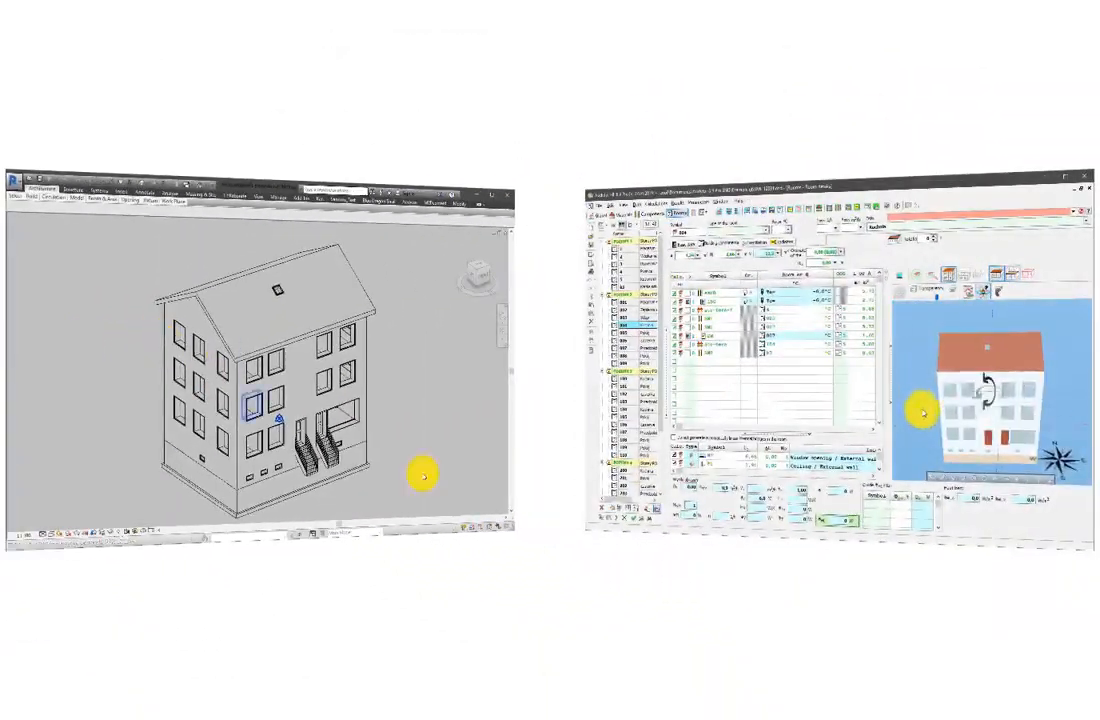
middle_click_drag(923, 413, 957, 342)
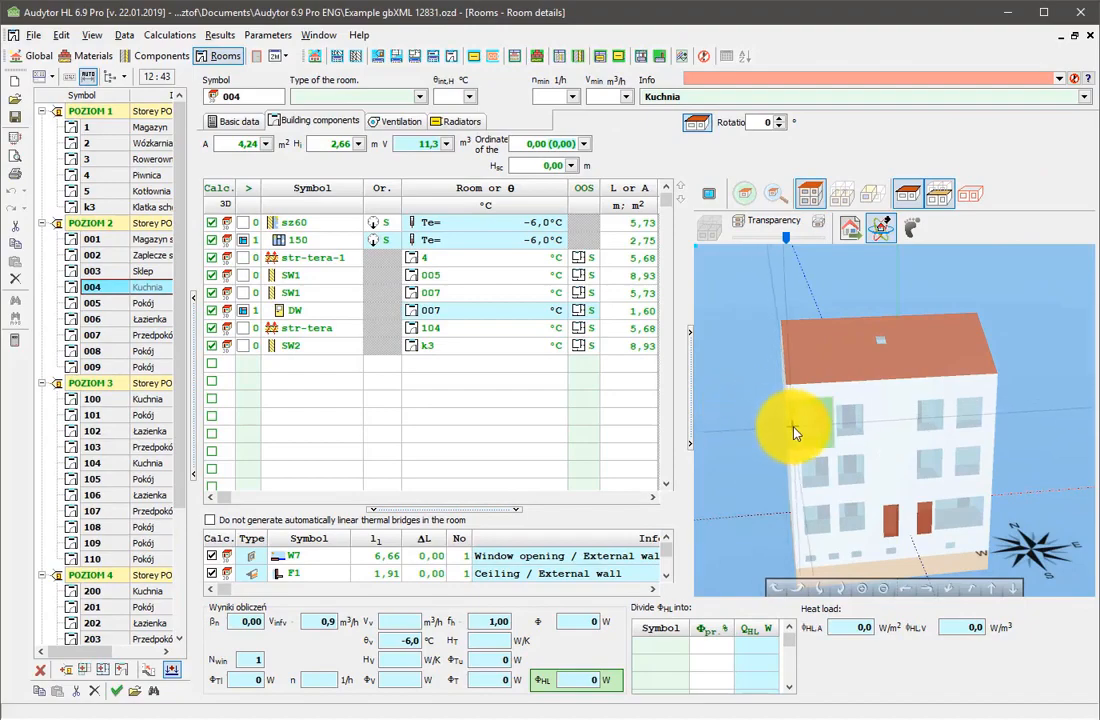
left_click(793, 428)
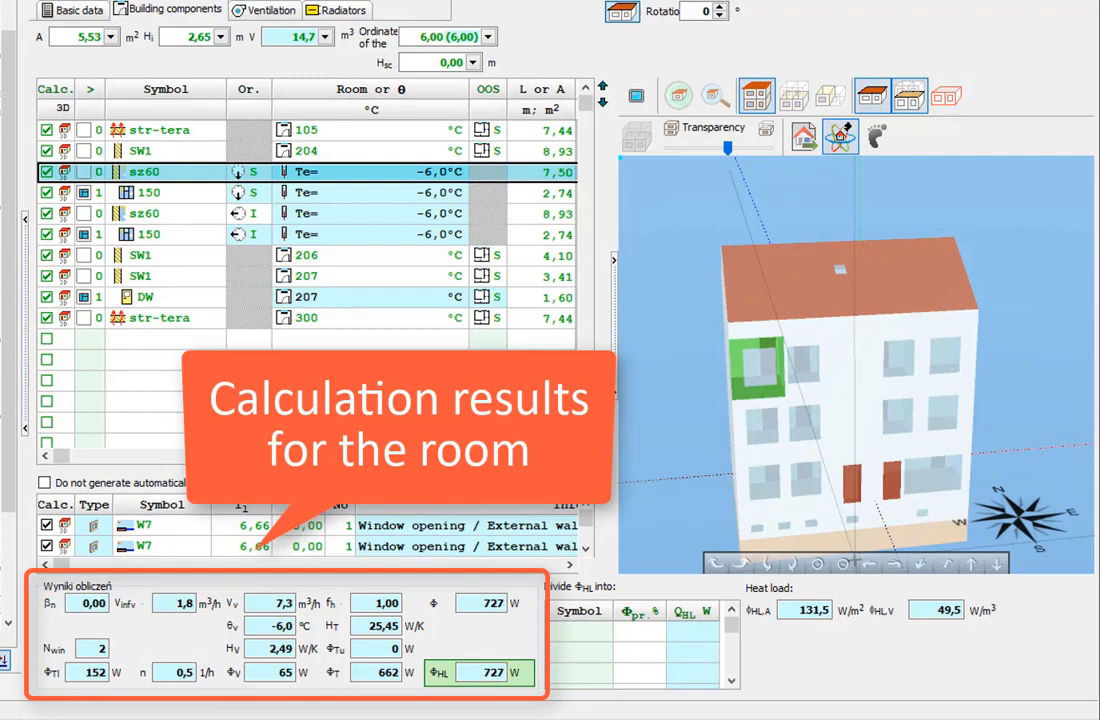
Step: Isolate the selected room in the 3D view, show the thermal bridges in its partitions, and inspect it from several sides
left_click_drag(970, 508, 848, 218)
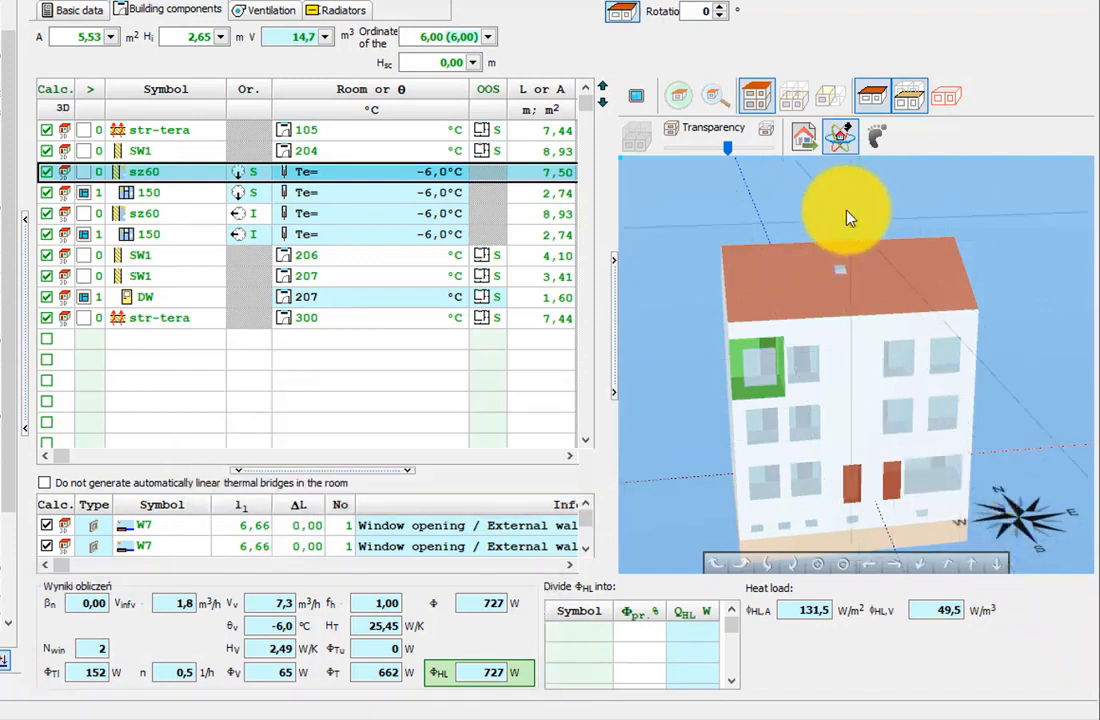
left_click(835, 100)
left_click_drag(710, 442, 985, 118)
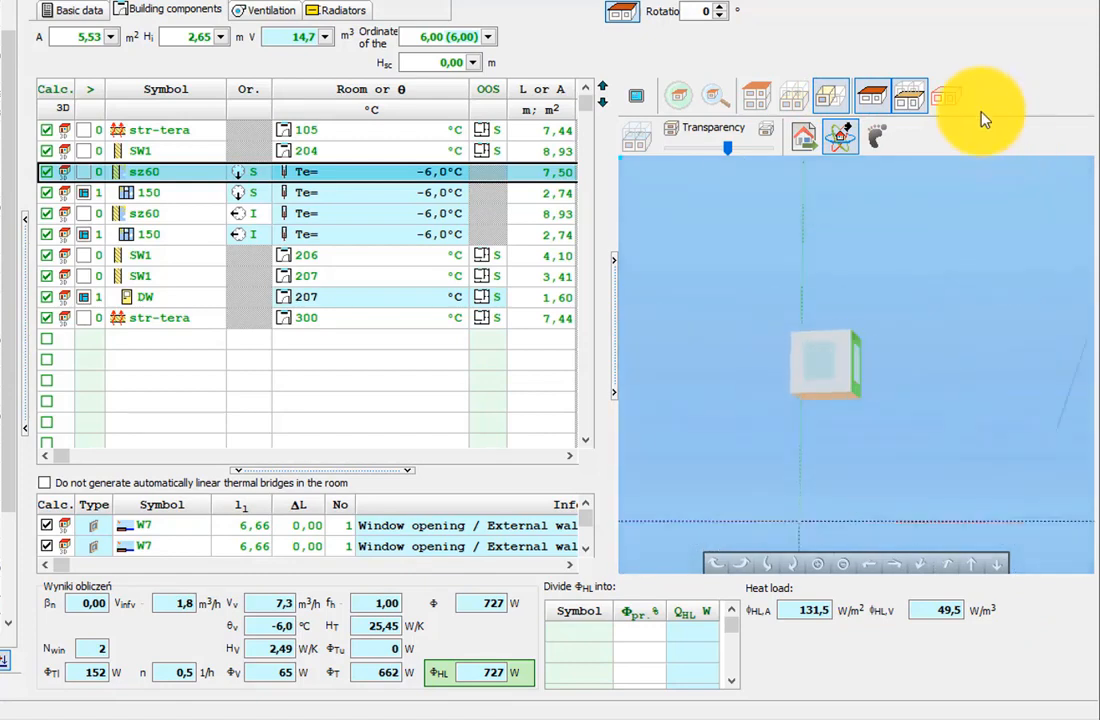
left_click(948, 98)
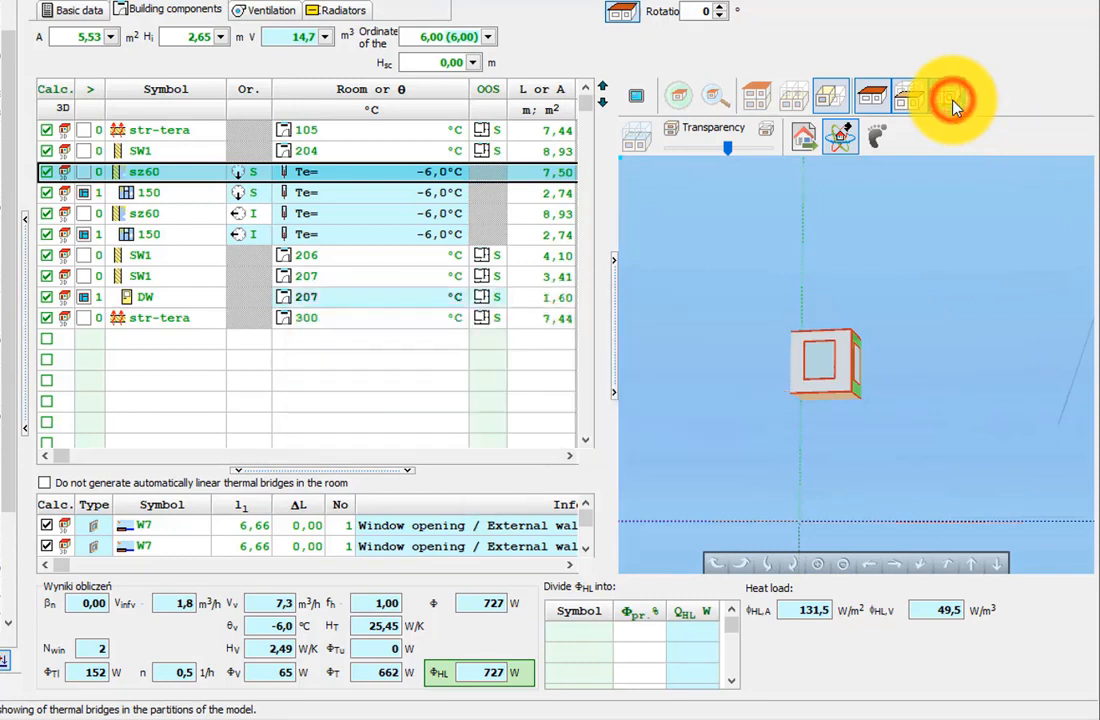
left_click_drag(948, 319, 968, 440)
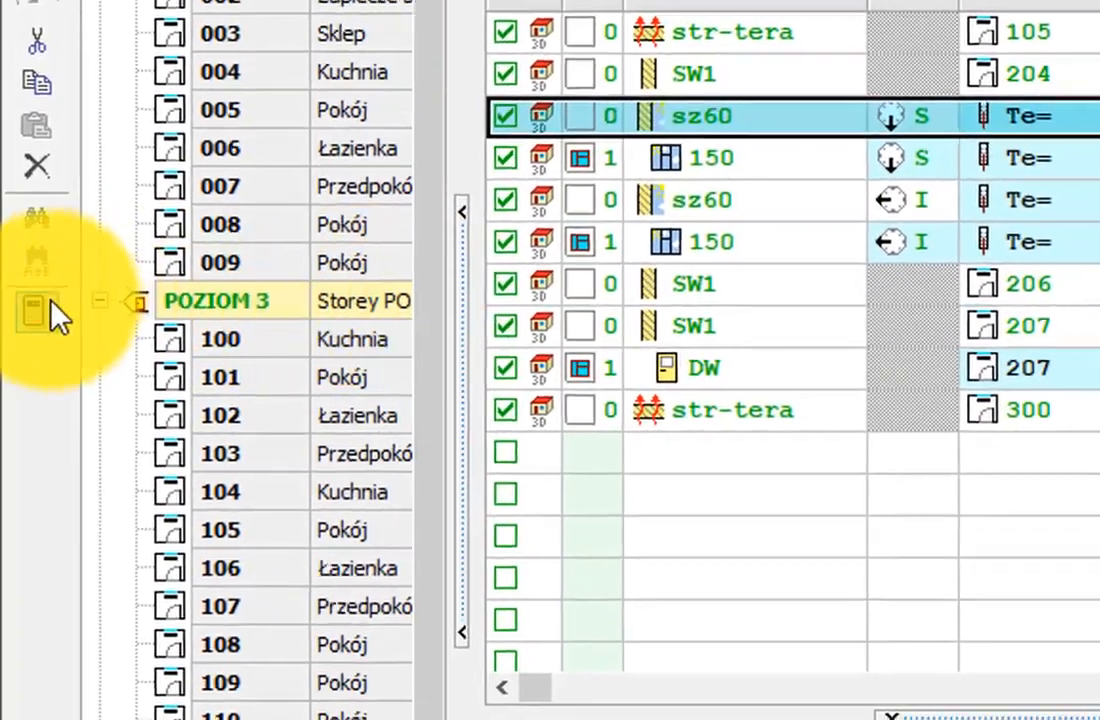
Step: Run the calculations for the building and open the global results
left_click(36, 312)
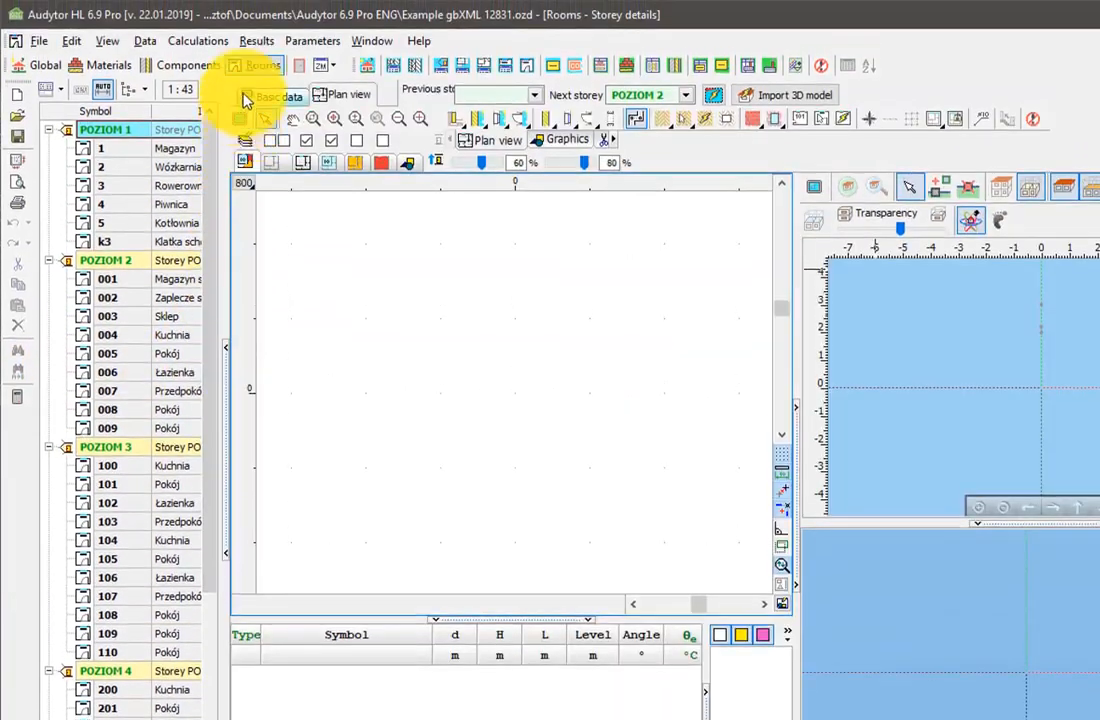
left_click(256, 42)
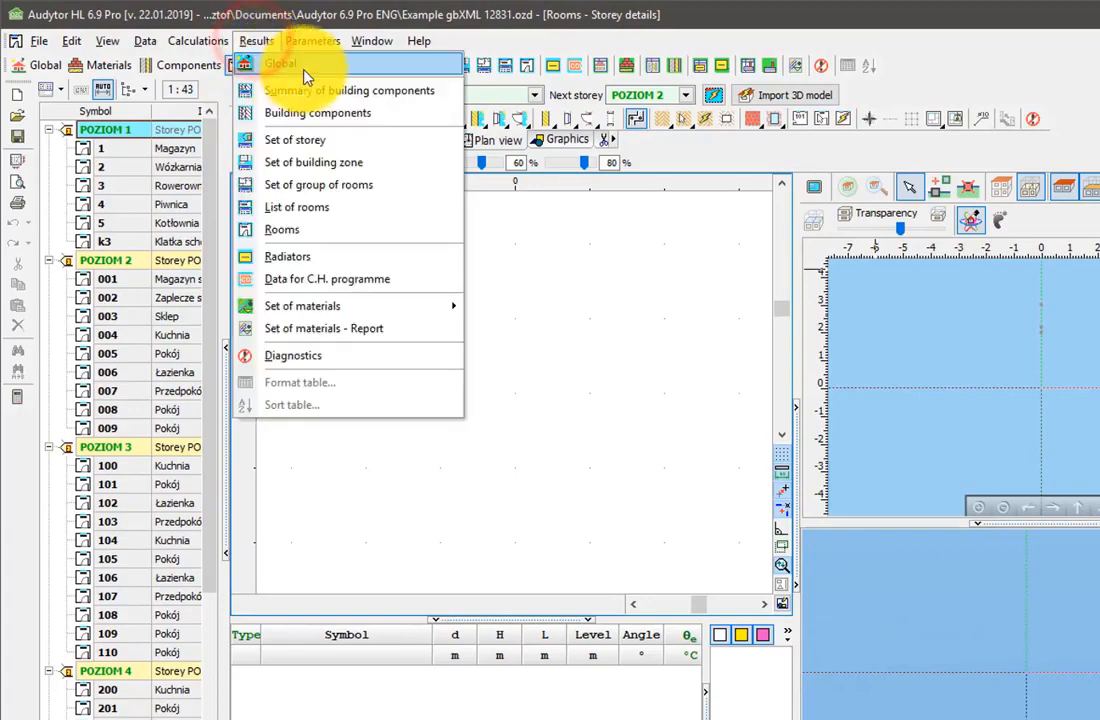
left_click(337, 68)
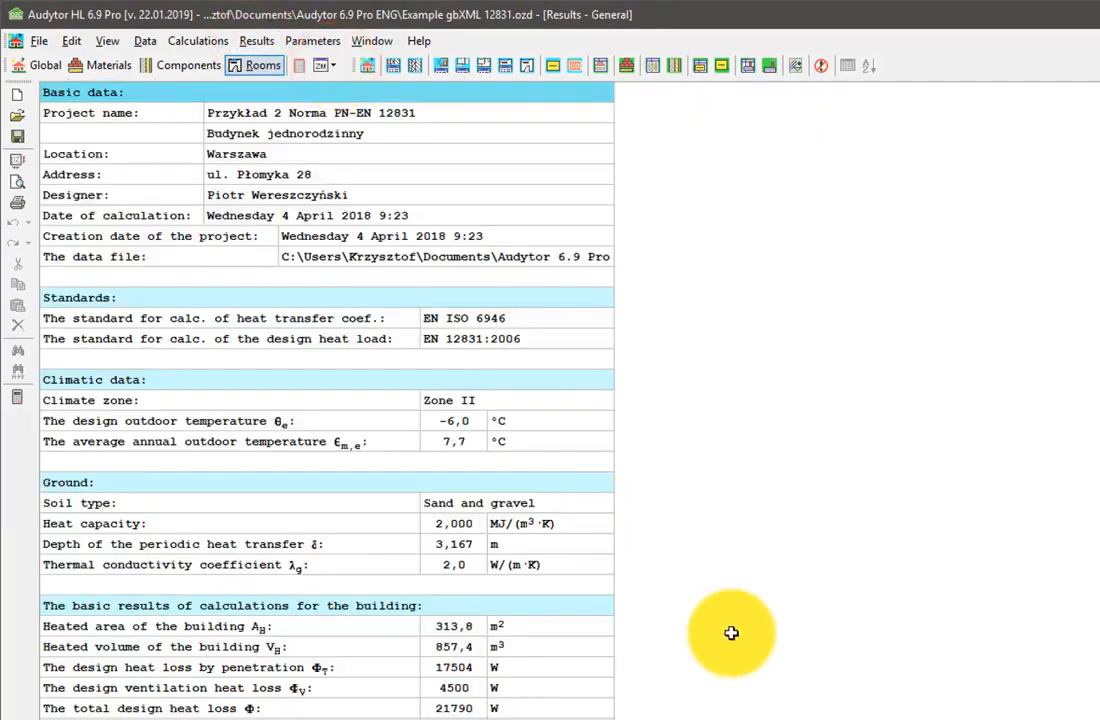
Step: Review the building's basic heat load and ventilation results, and look through the available result tables
scroll(712, 621, "down", 1)
scroll(721, 640, "down", 2)
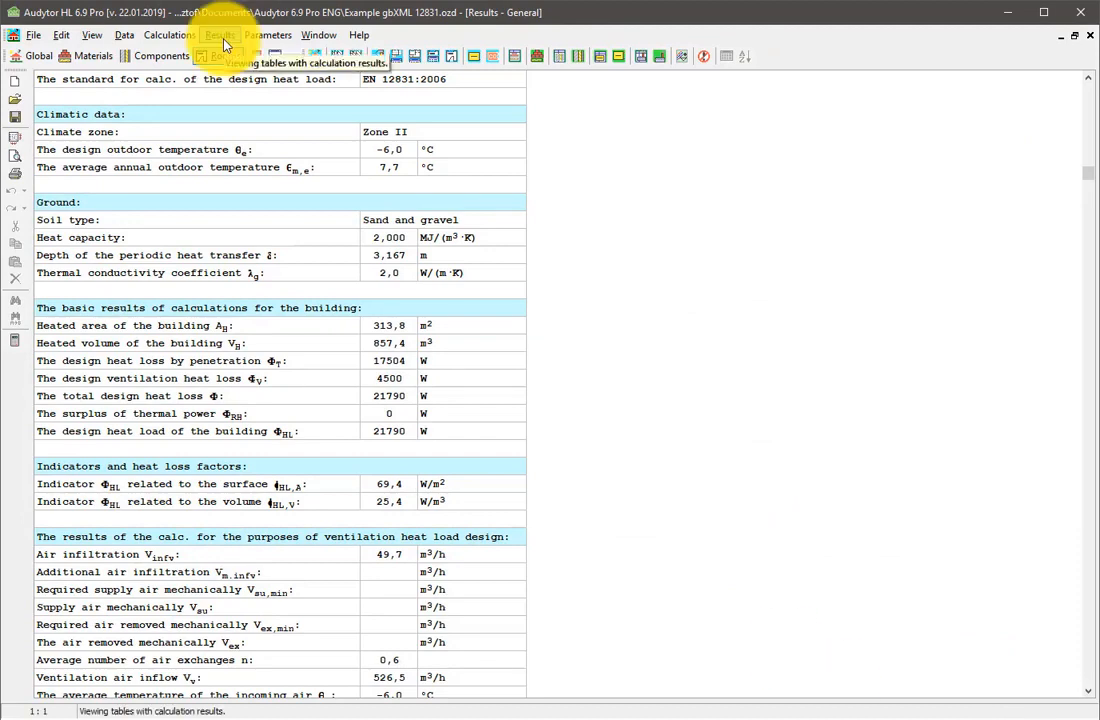
left_click(221, 37)
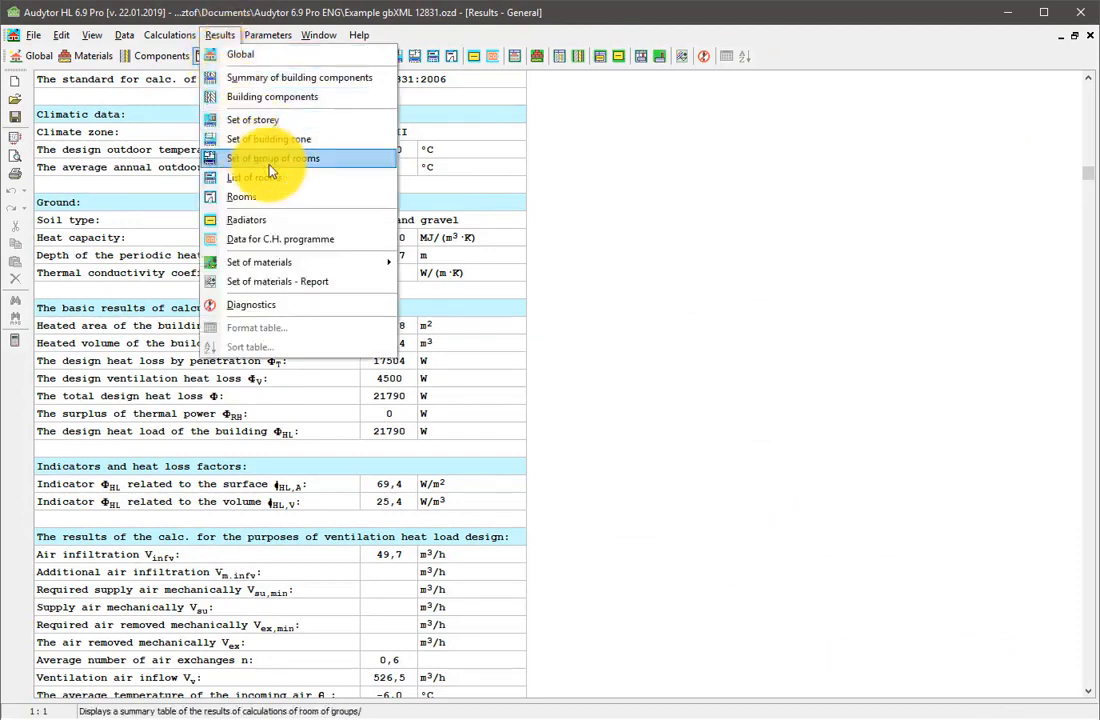
left_click(370, 246)
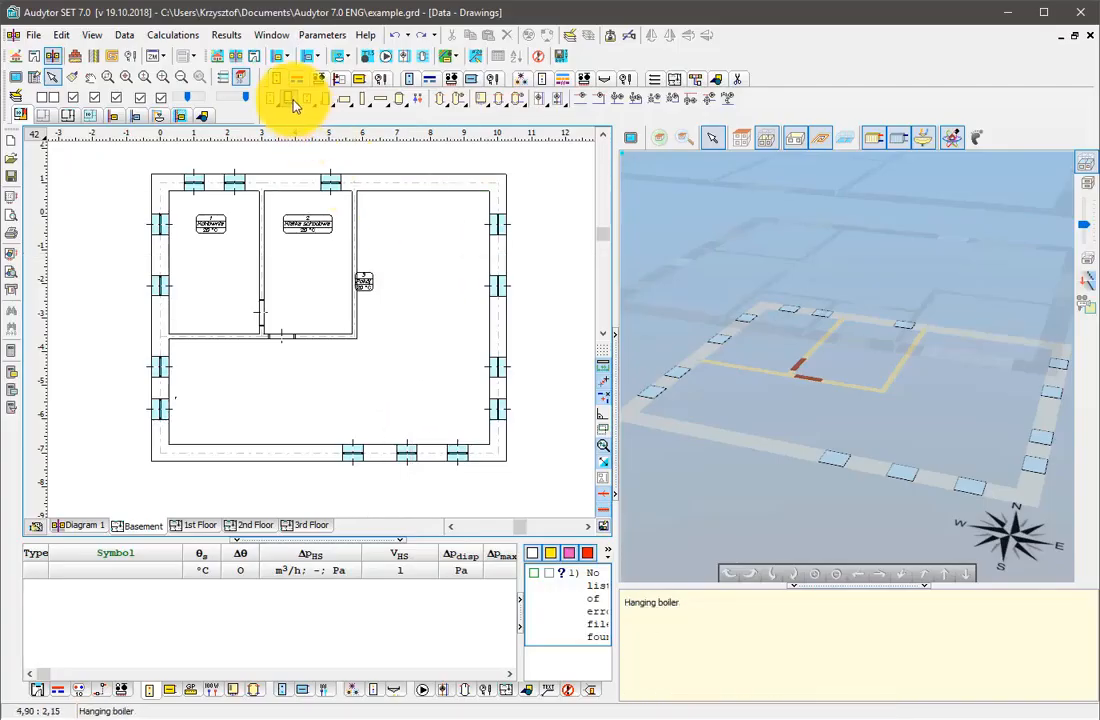
Step: Switch to Audytor SET and insert a hanging boiler in room 1 (Kotłownia) of the basement plan, near the wall to room 2
left_click(290, 100)
scroll(250, 260, "up", 2)
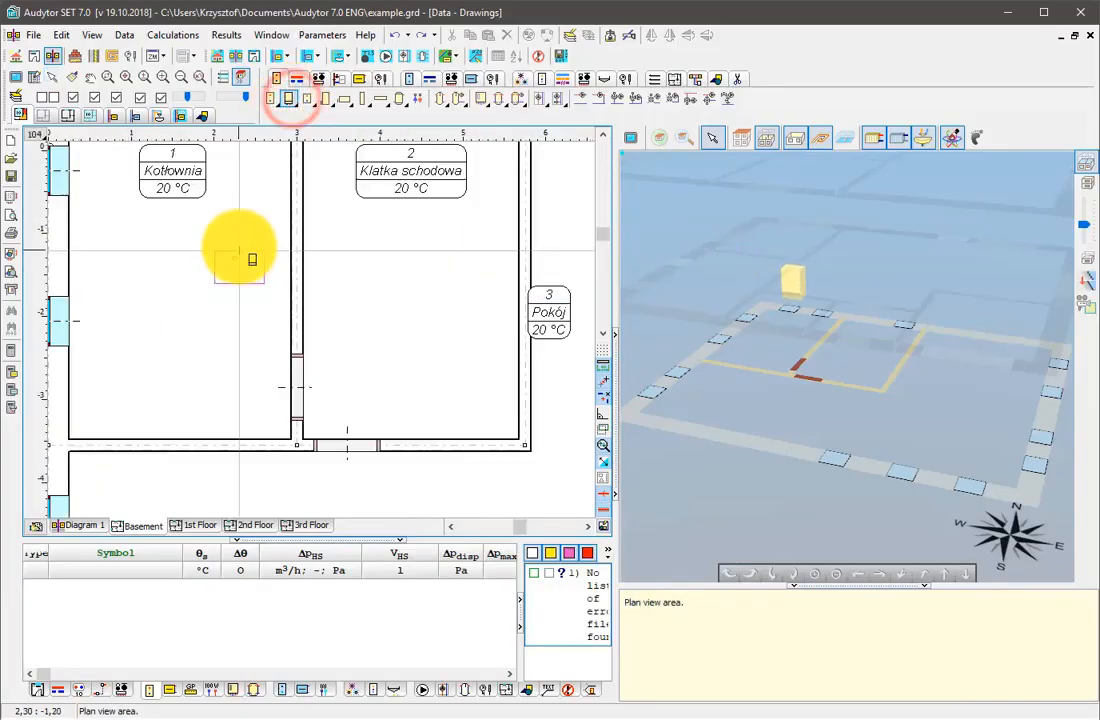
scroll(250, 260, "up", 2)
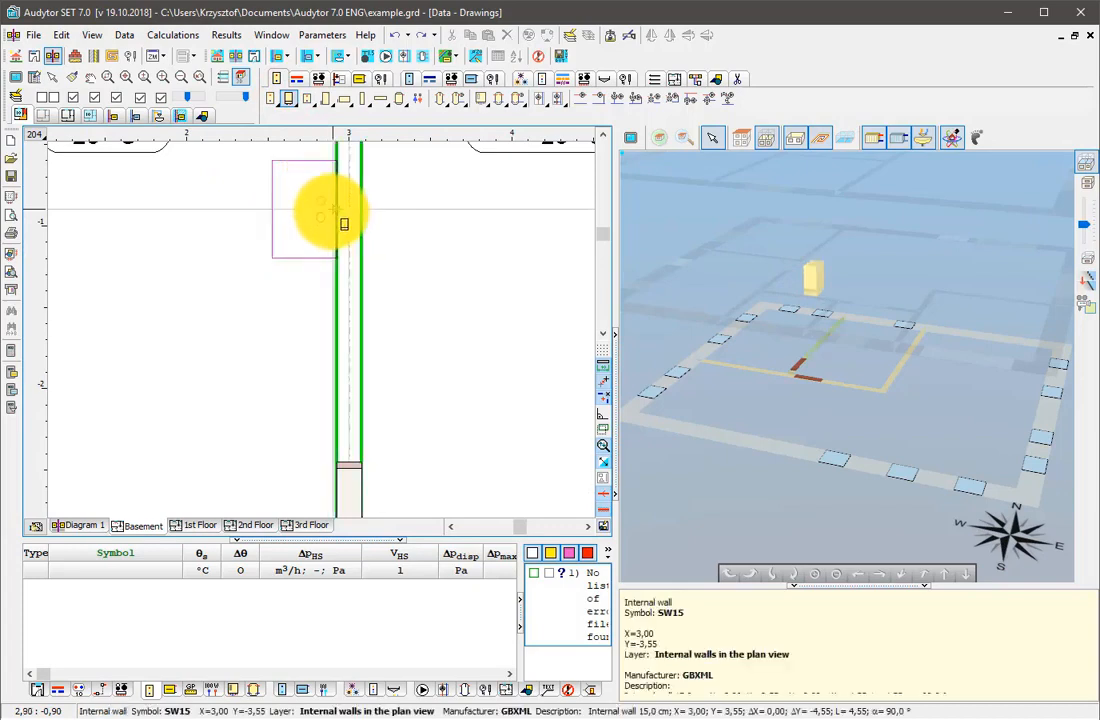
left_click(257, 220)
middle_click_drag(390, 257, 430, 348)
scroll(442, 360, "down", 4)
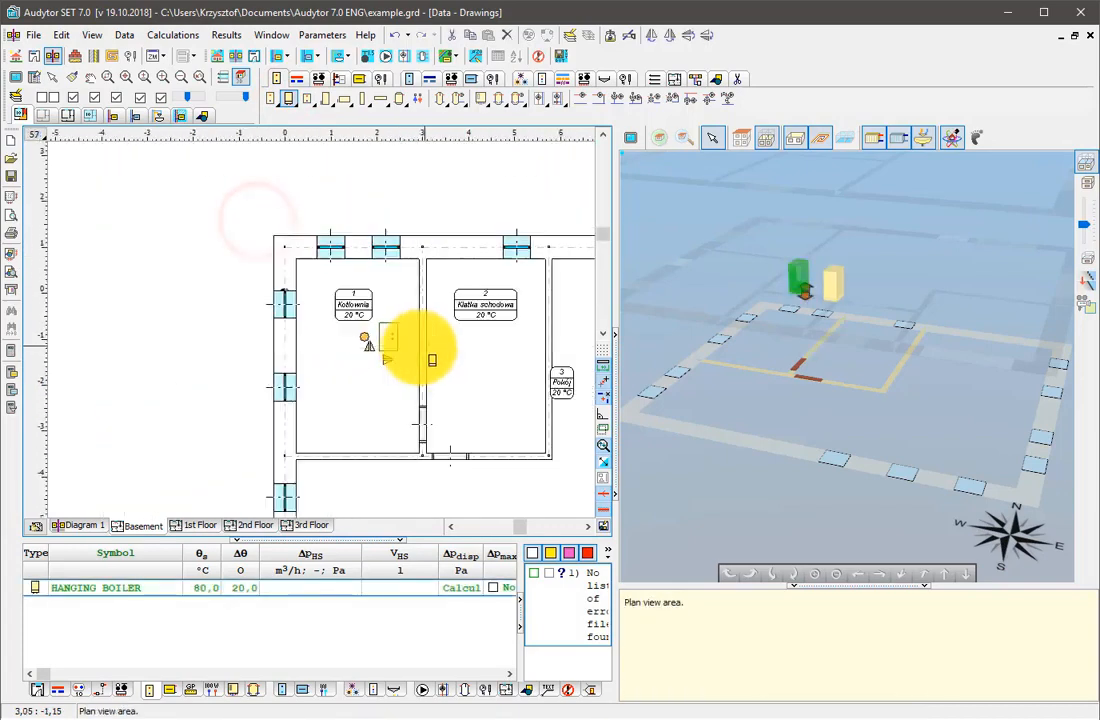
Step: Place a CV**-60 panel radiator VK under the west-wall window just south of room 1
left_click(362, 80)
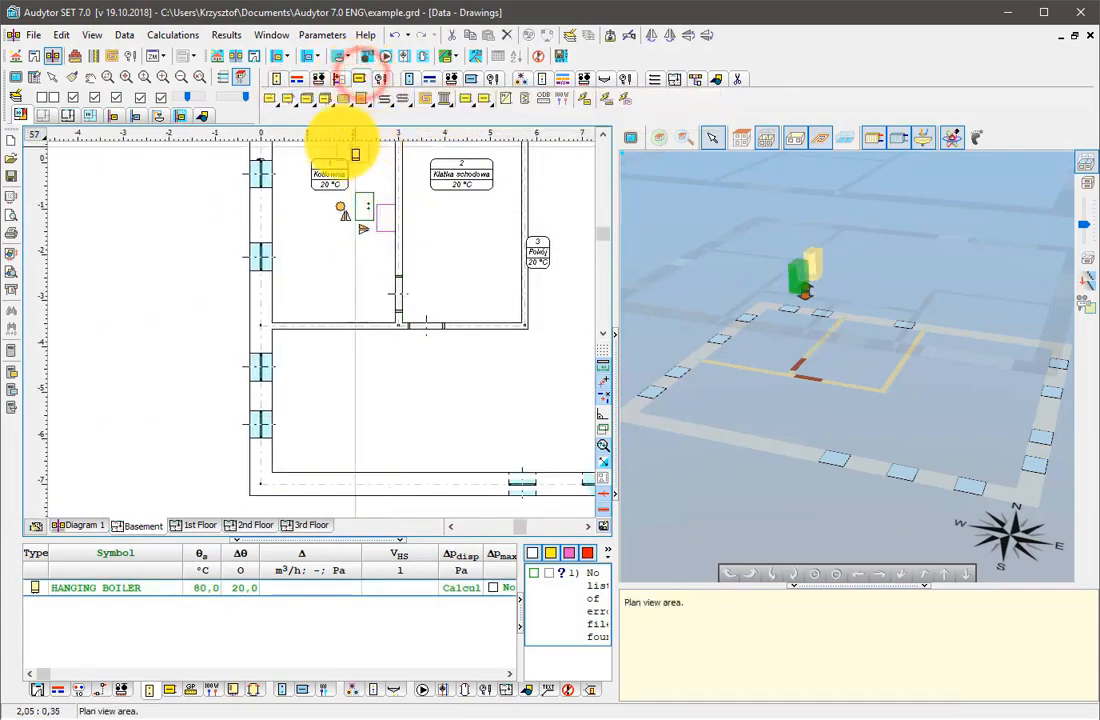
left_click(288, 98)
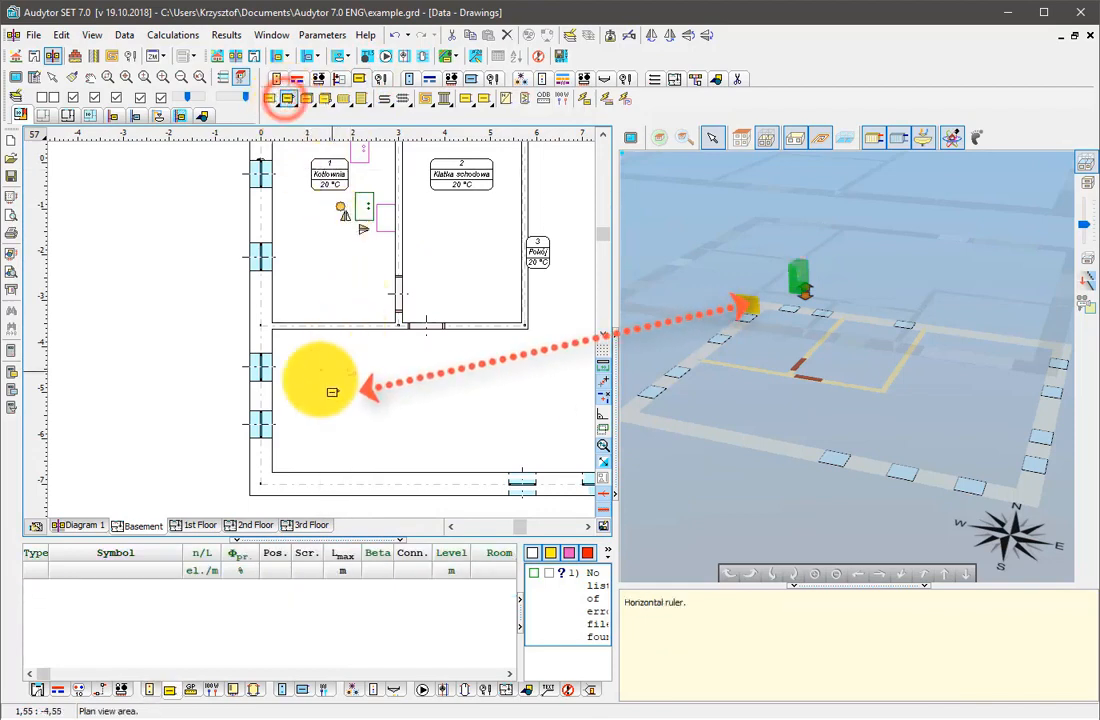
left_click(278, 369)
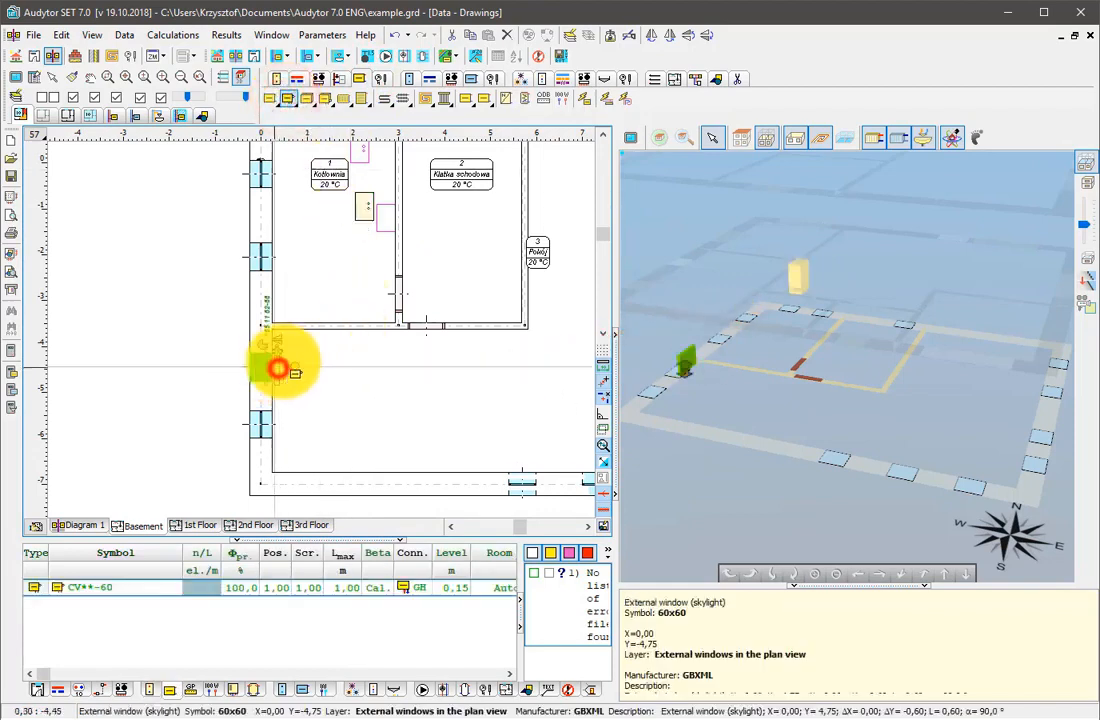
Step: Automatically create CV**-60 radiators of type Panel radiator VK under five windows: one in room 1, one in room 2, two east and one south in room 3
scroll(351, 334, "down", 2)
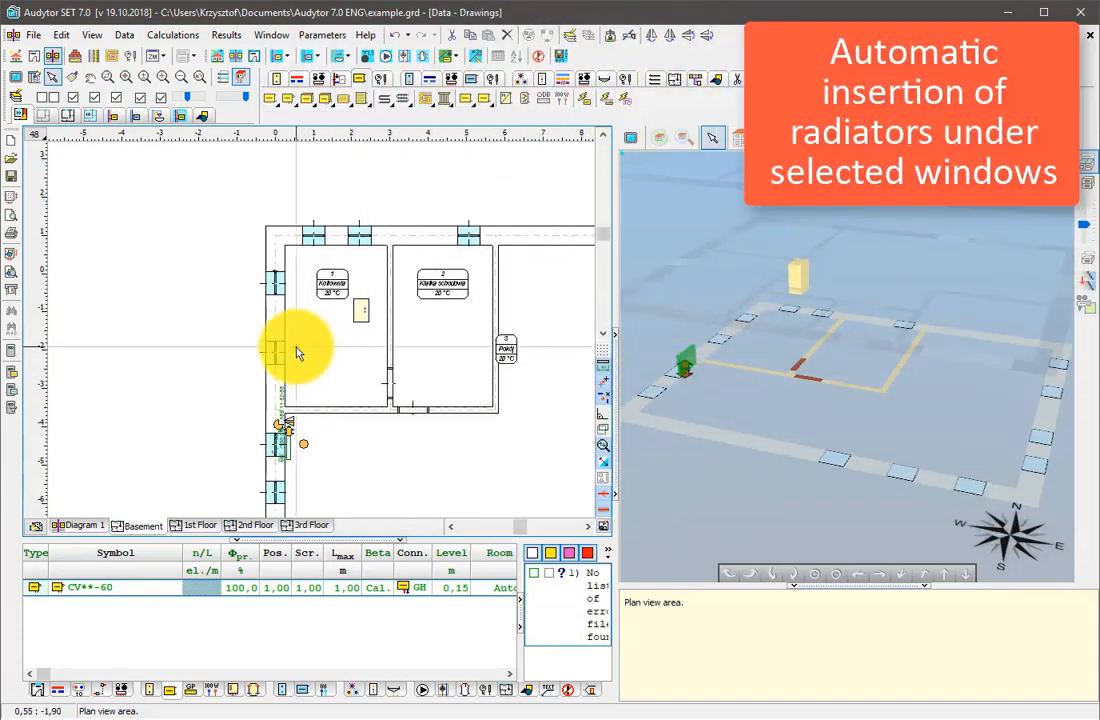
left_click(277, 354)
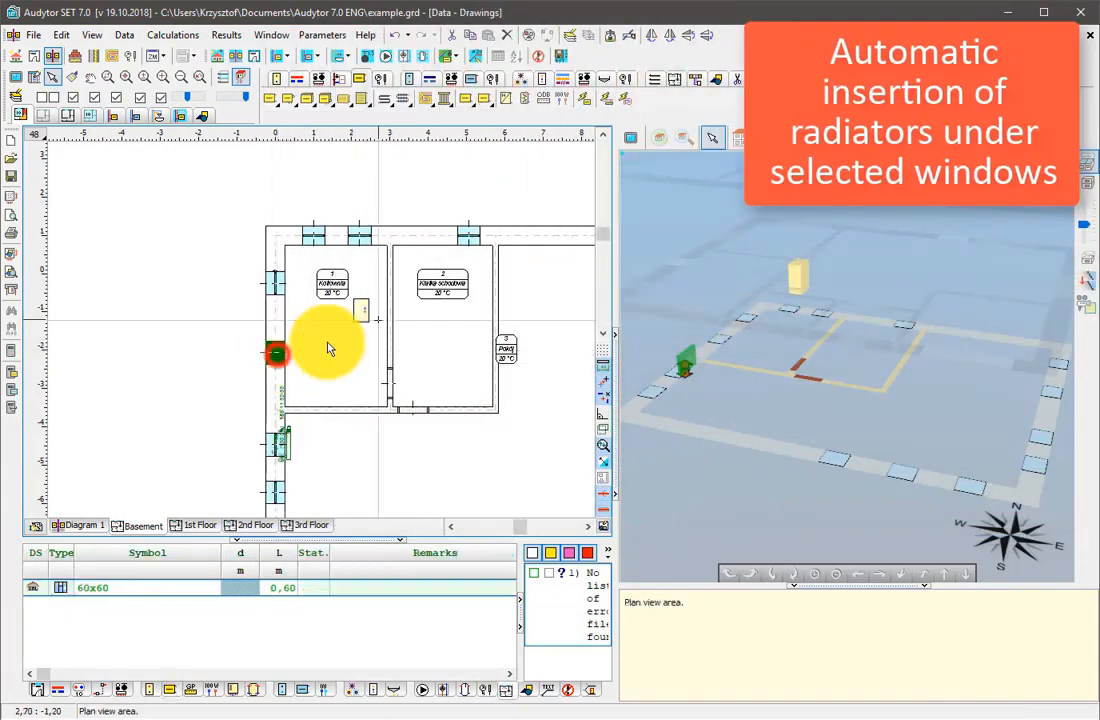
left_click(466, 236, "ctrl")
middle_click_drag(516, 305, 305, 287)
scroll(305, 287, "down", 1)
left_click(426, 268, "ctrl")
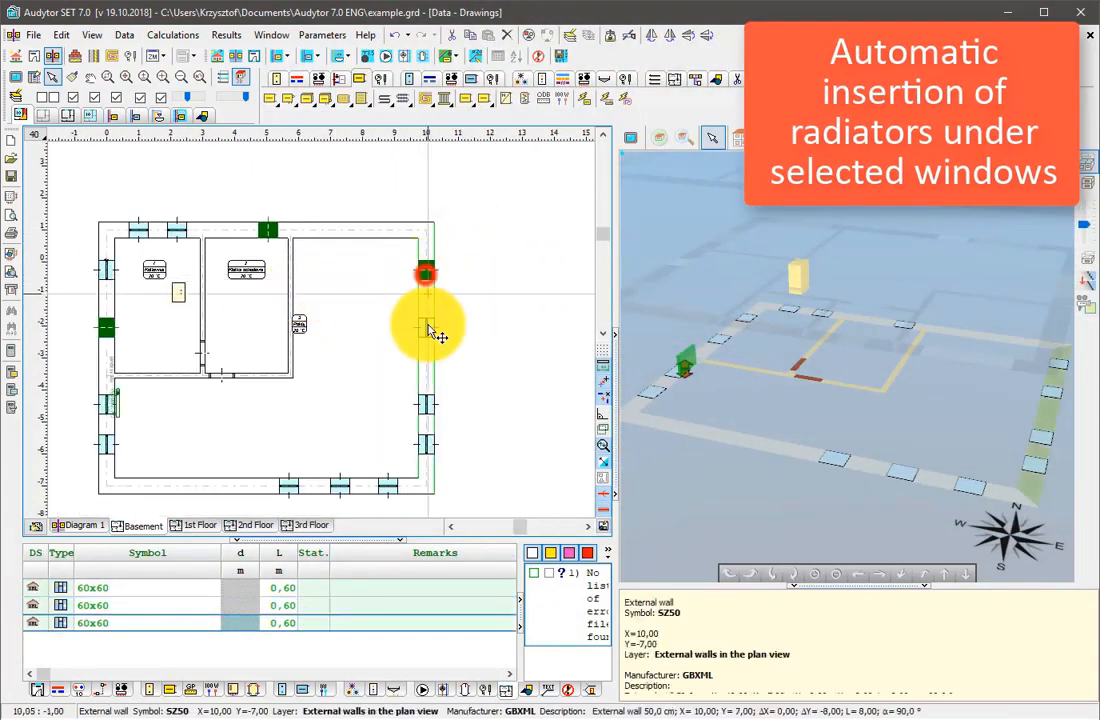
left_click(426, 403, "ctrl")
left_click(289, 484, "ctrl")
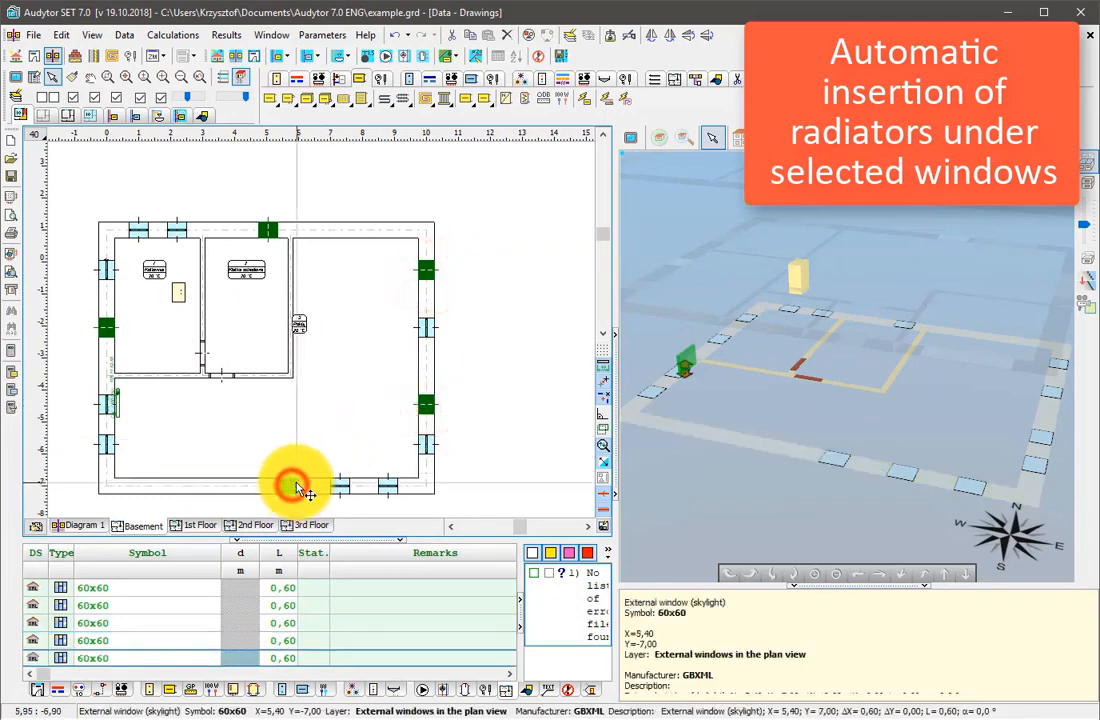
left_click(586, 102)
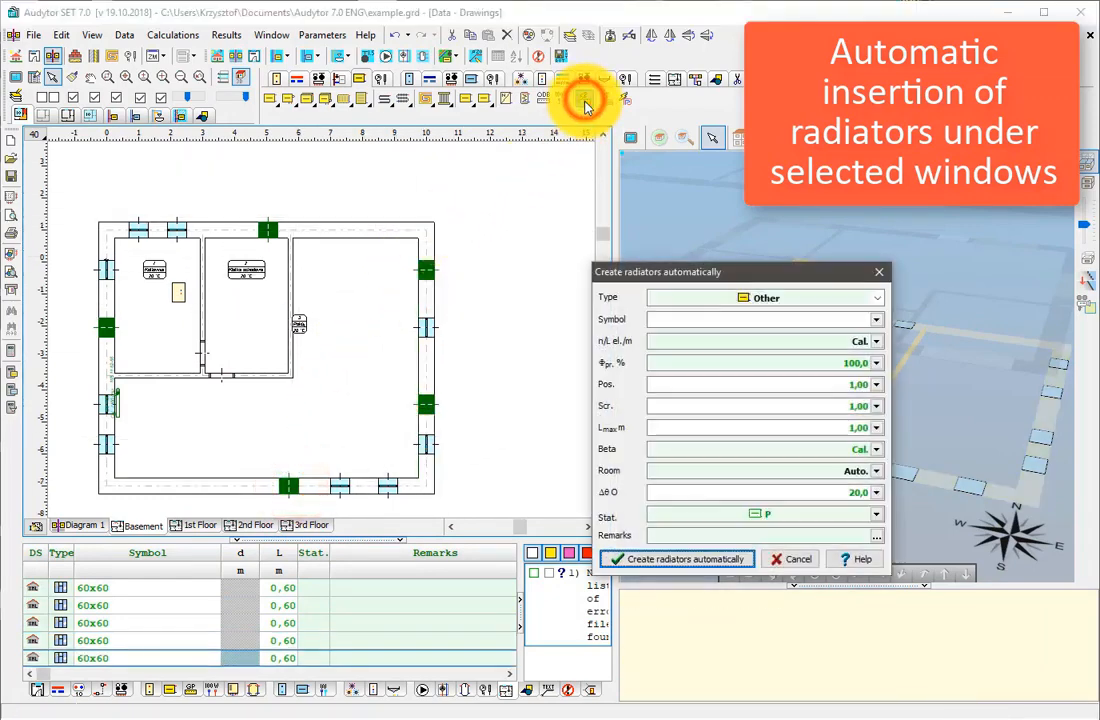
left_click(741, 299)
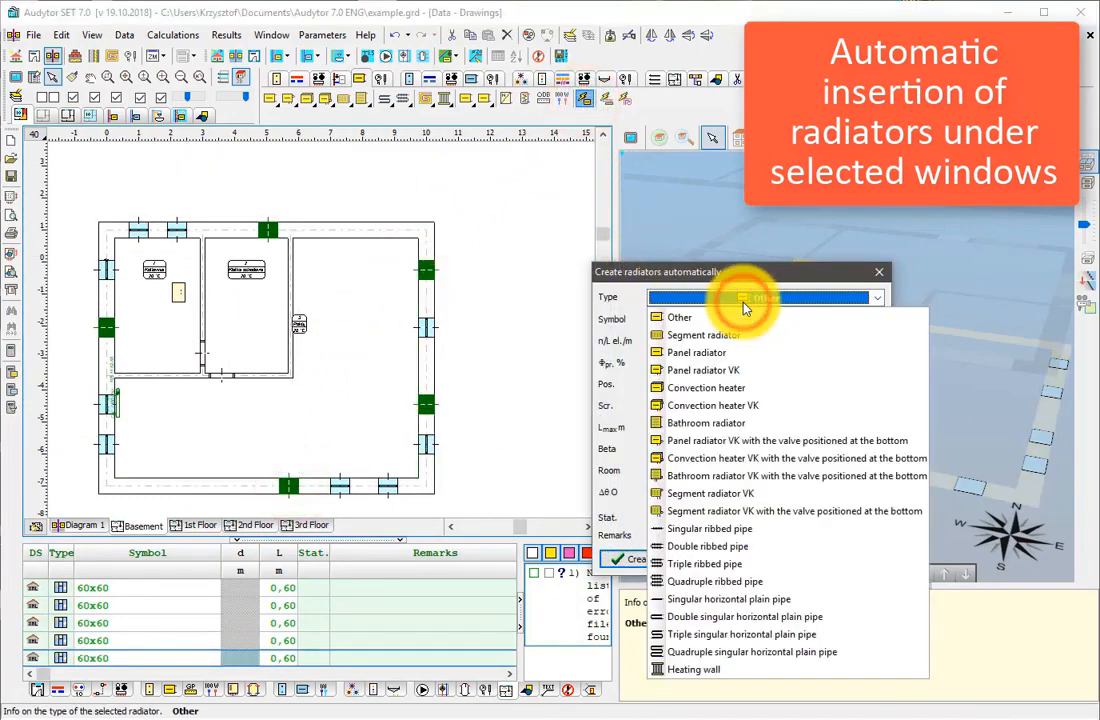
left_click(734, 371)
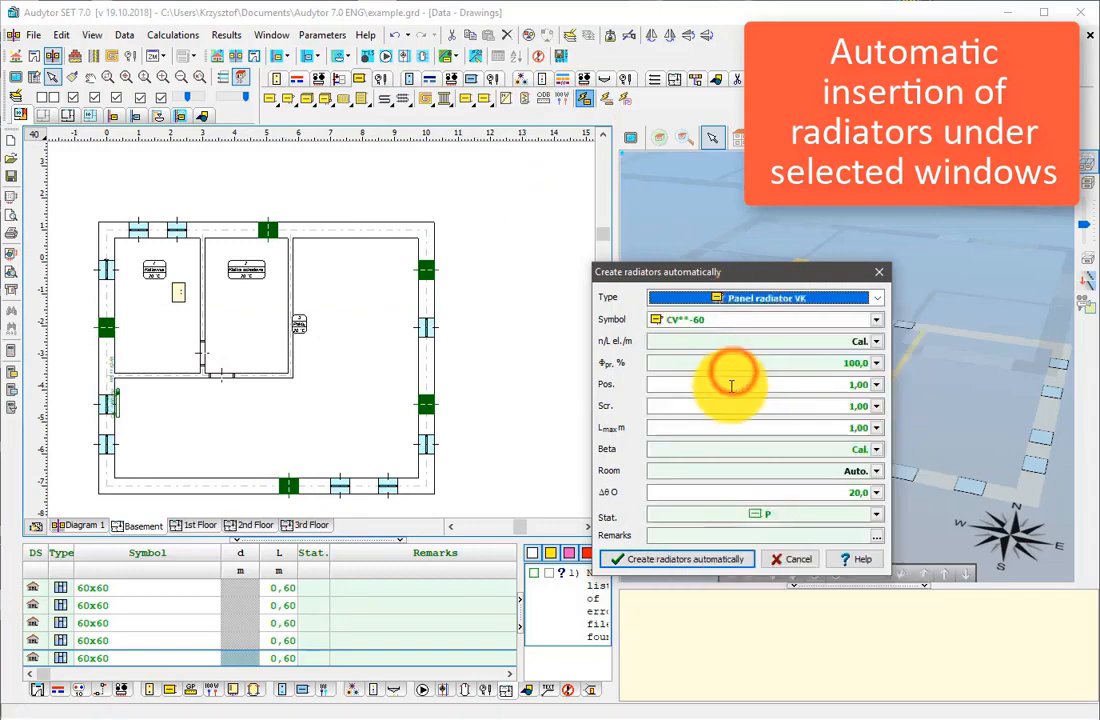
left_click(695, 559)
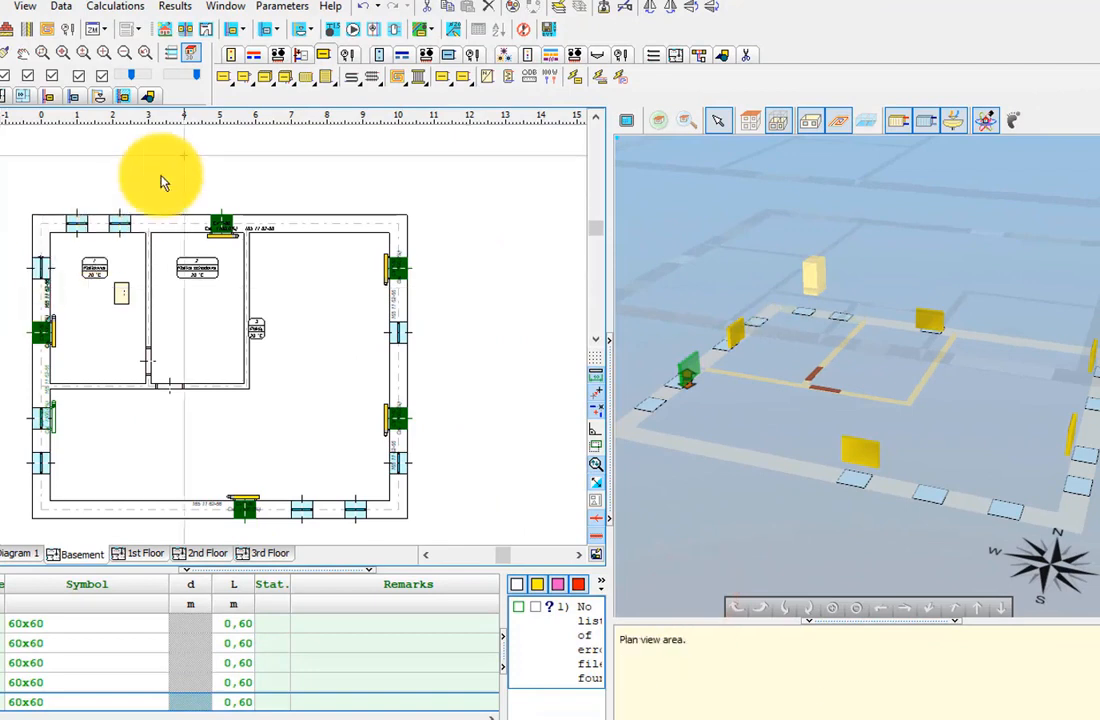
Step: Route paired supply and return heating pipes with 10 cm spacing from the boiler along the north and east walls to the south-wall radiator
left_click(253, 54)
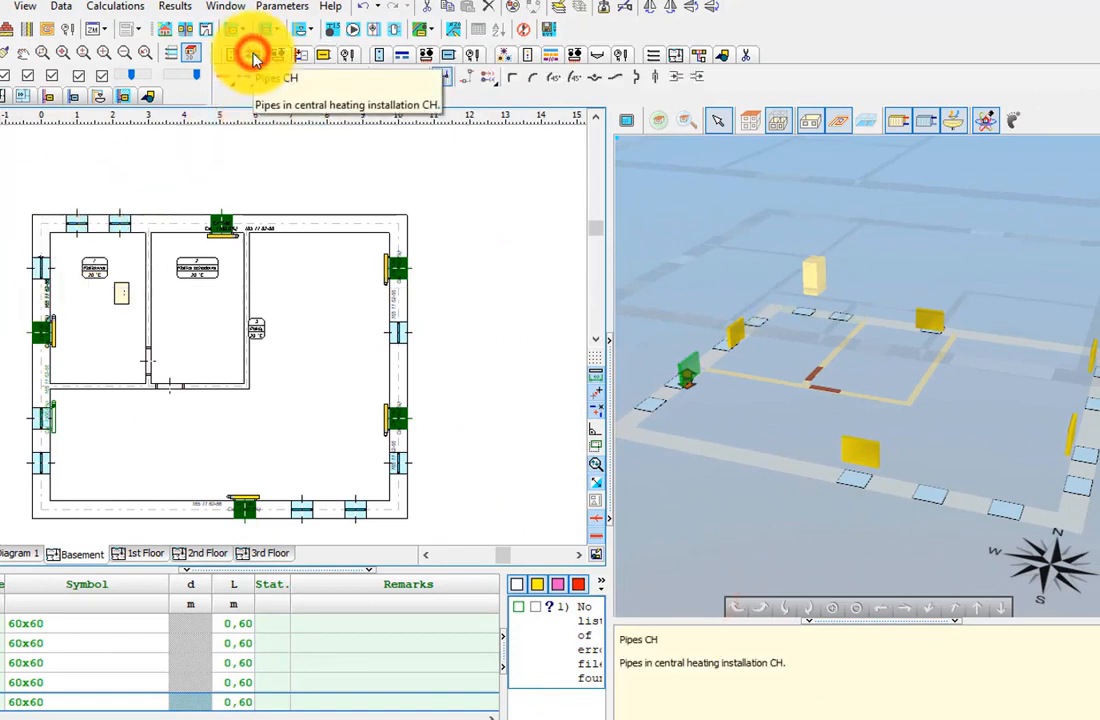
left_click(284, 77)
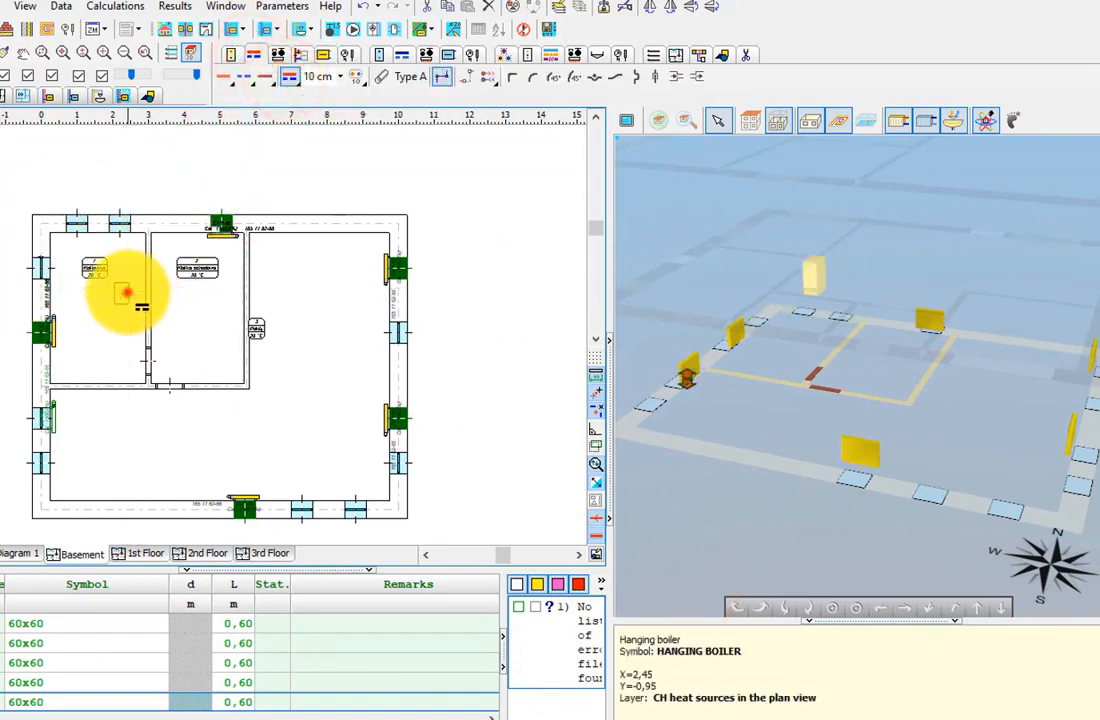
left_click(130, 290)
scroll(130, 290, "up", 2)
scroll(137, 292, "up", 1)
left_click(140, 292)
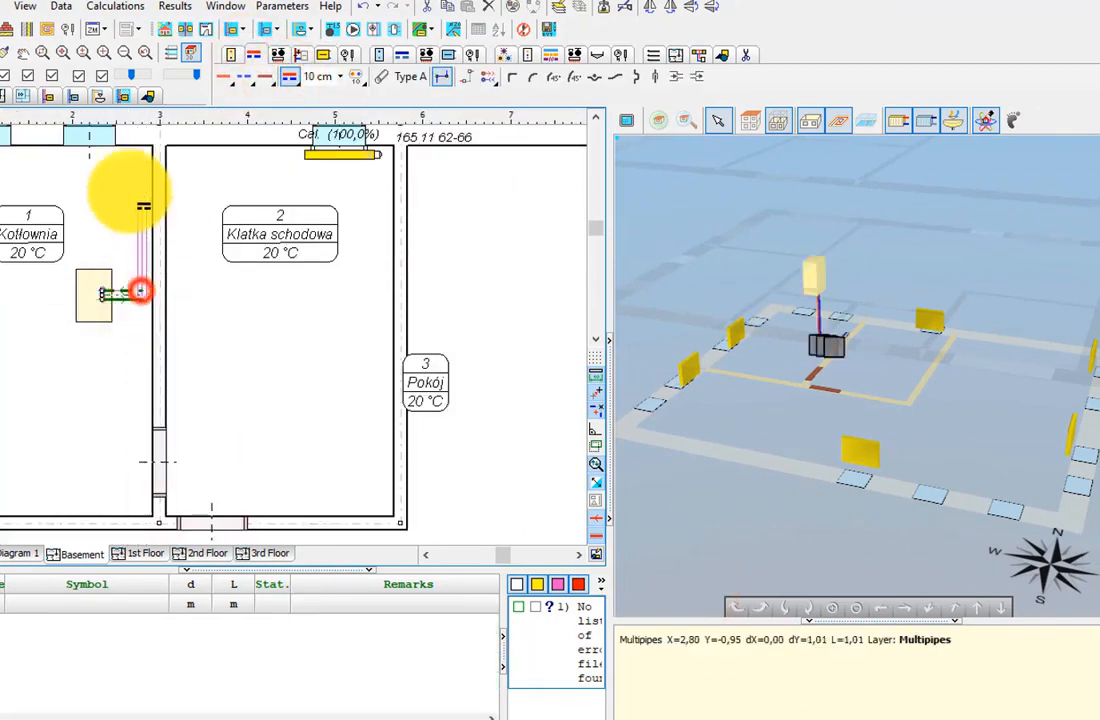
left_click(136, 174)
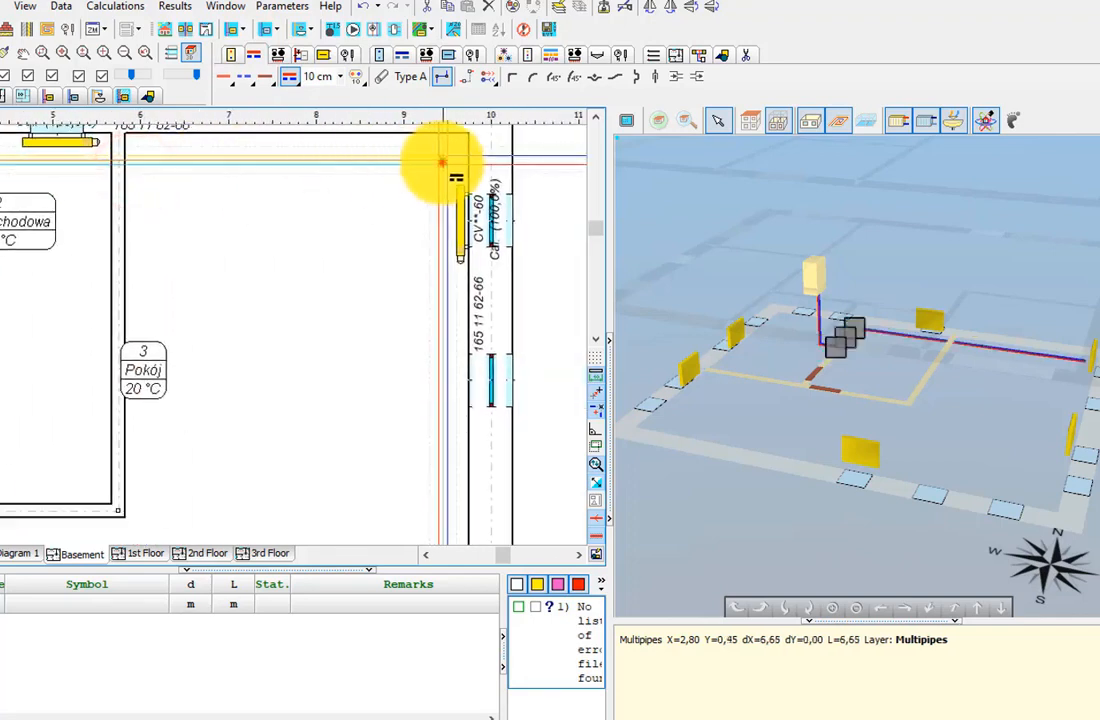
left_click(443, 161)
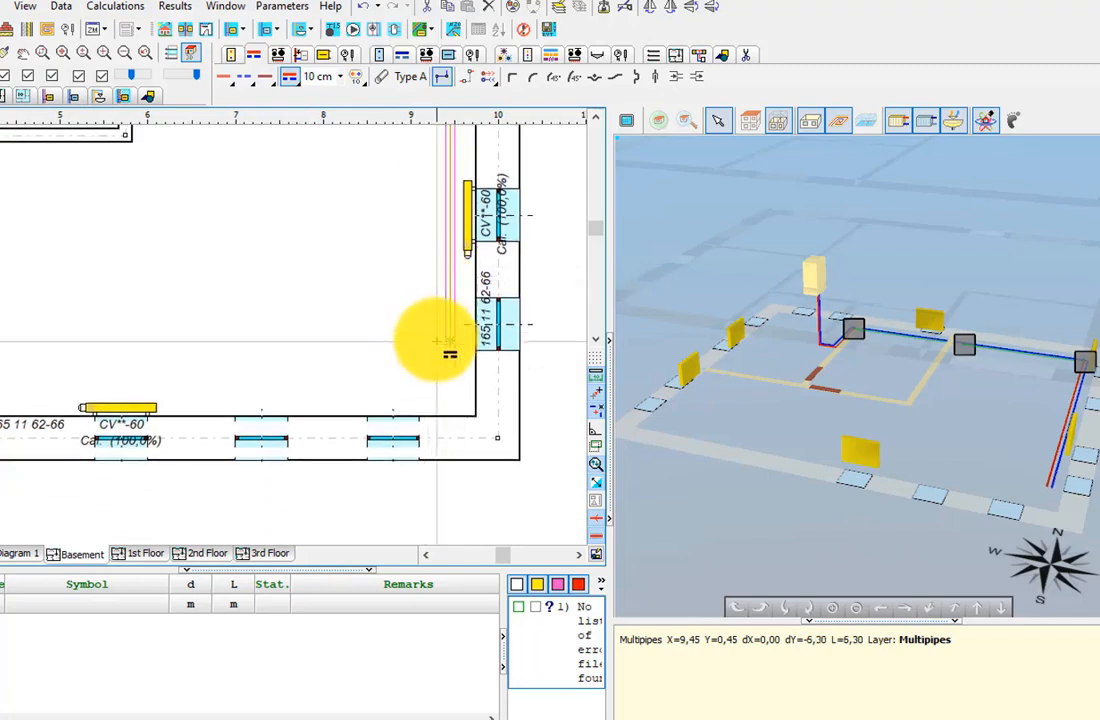
left_click(435, 387)
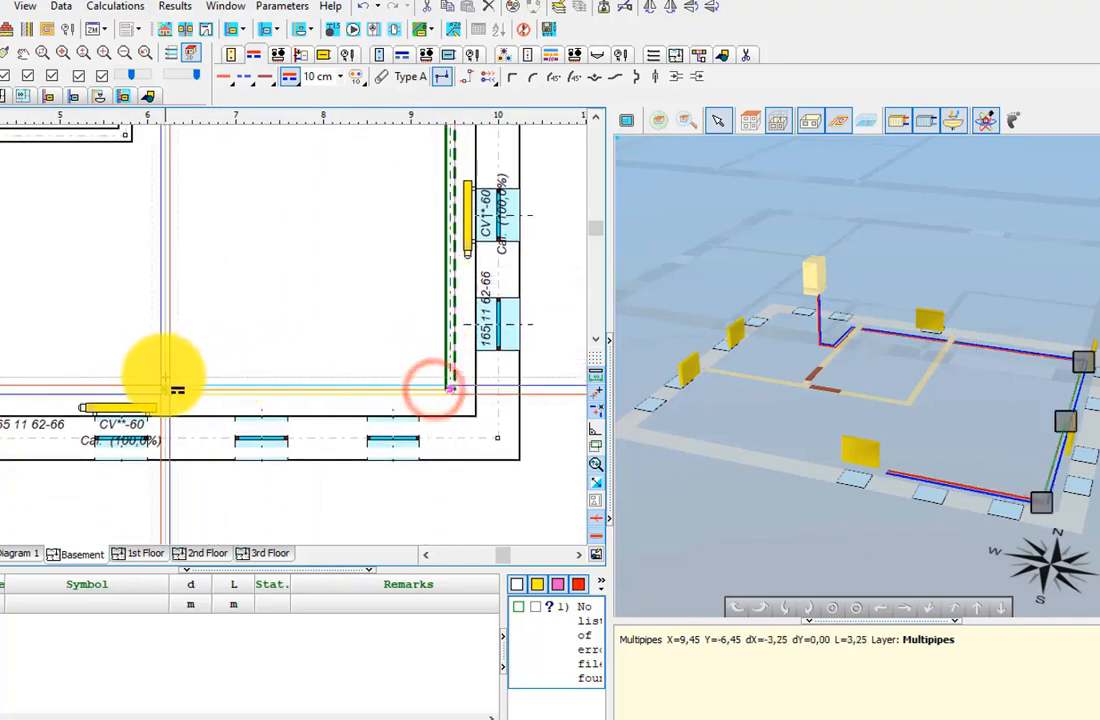
left_click(146, 402)
Step: Route supply and return pipes from the southern west-wall radiator north through room 1 and along its north wall to the boiler pipes
scroll(265, 358, "down", 5)
scroll(295, 368, "up", 3)
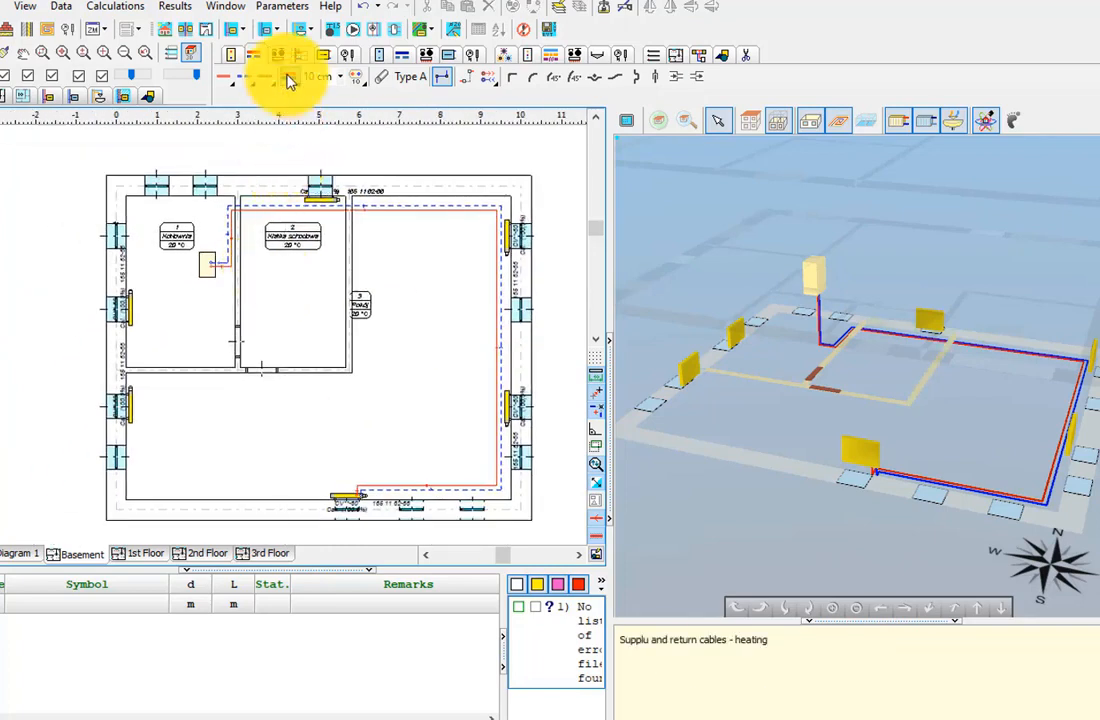
left_click(131, 394)
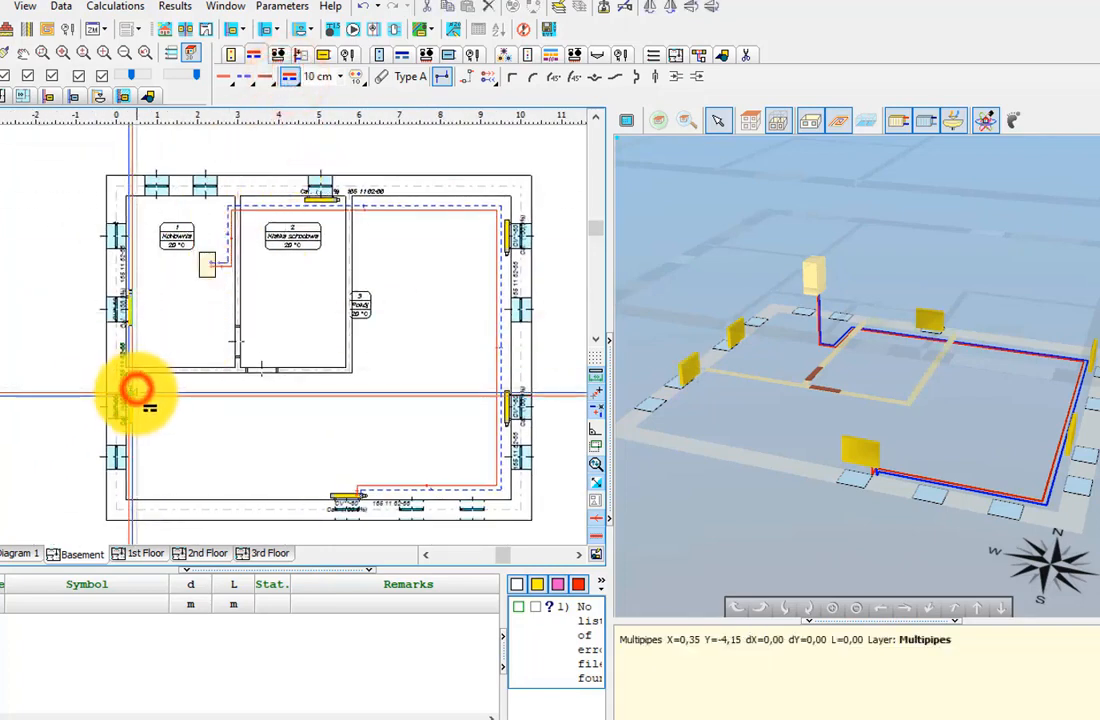
left_click(143, 396)
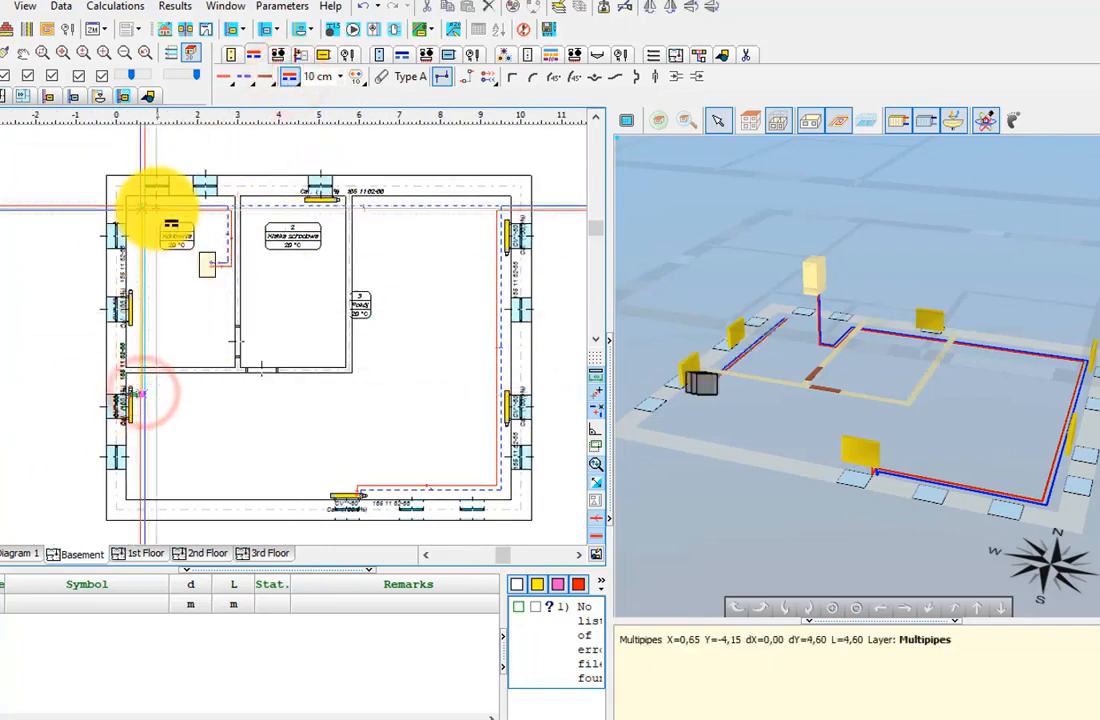
scroll(152, 207, "up", 4)
left_click(160, 205)
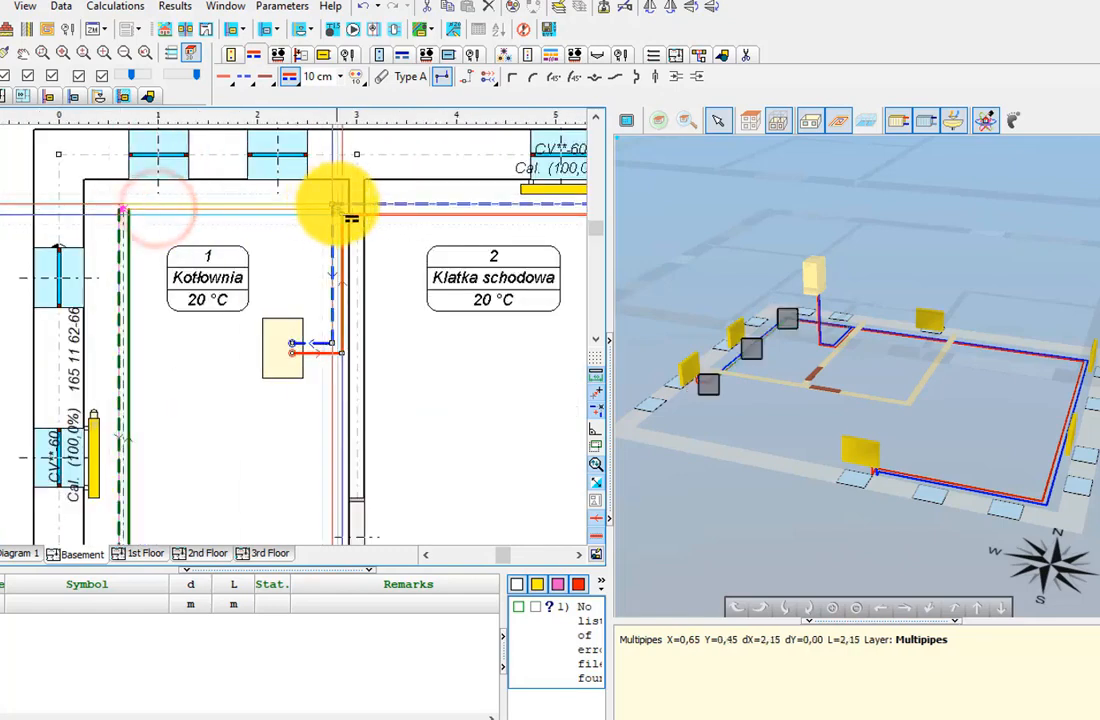
left_click(338, 205)
key("Escape")
Step: Select the basement installation and automatically connect its radiators to the heating pipes, using pipe type A
scroll(325, 267, "down", 4)
middle_click_drag(380, 329, 231, 255)
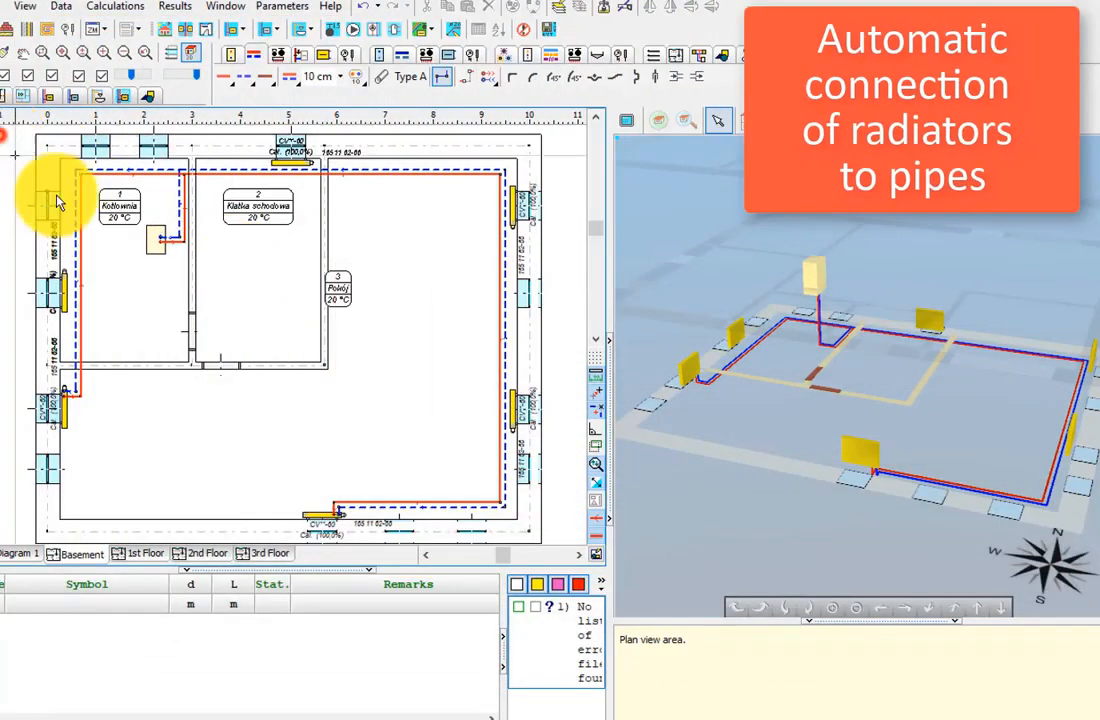
left_click_drag(58, 203, 540, 528)
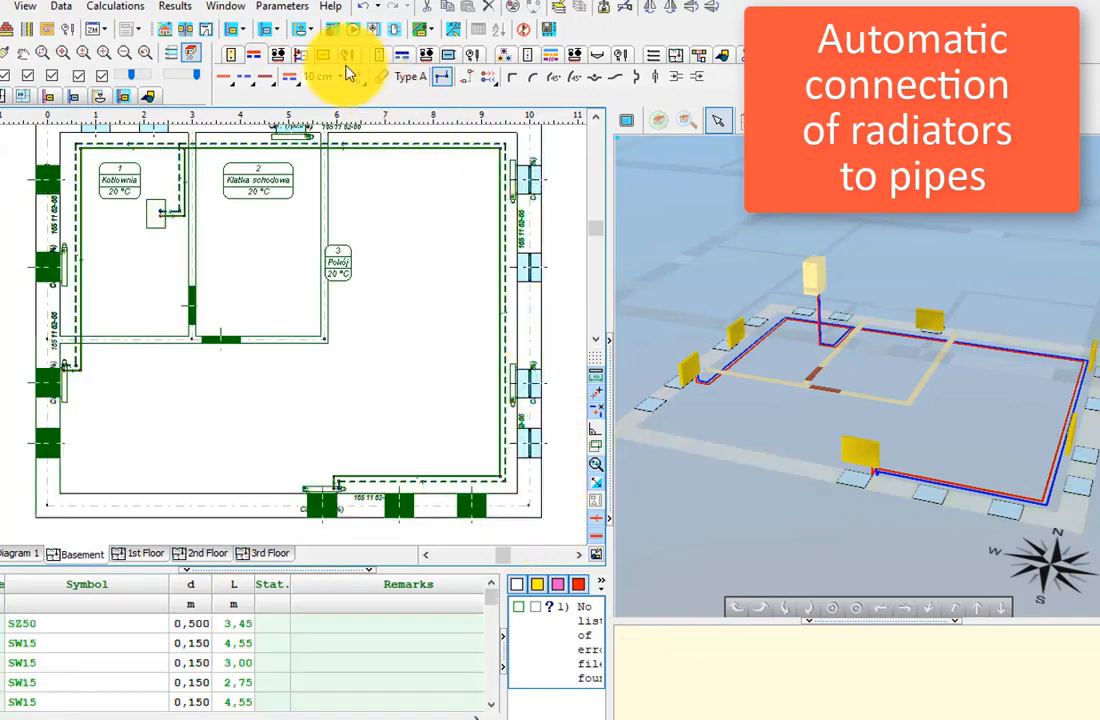
left_click(323, 53)
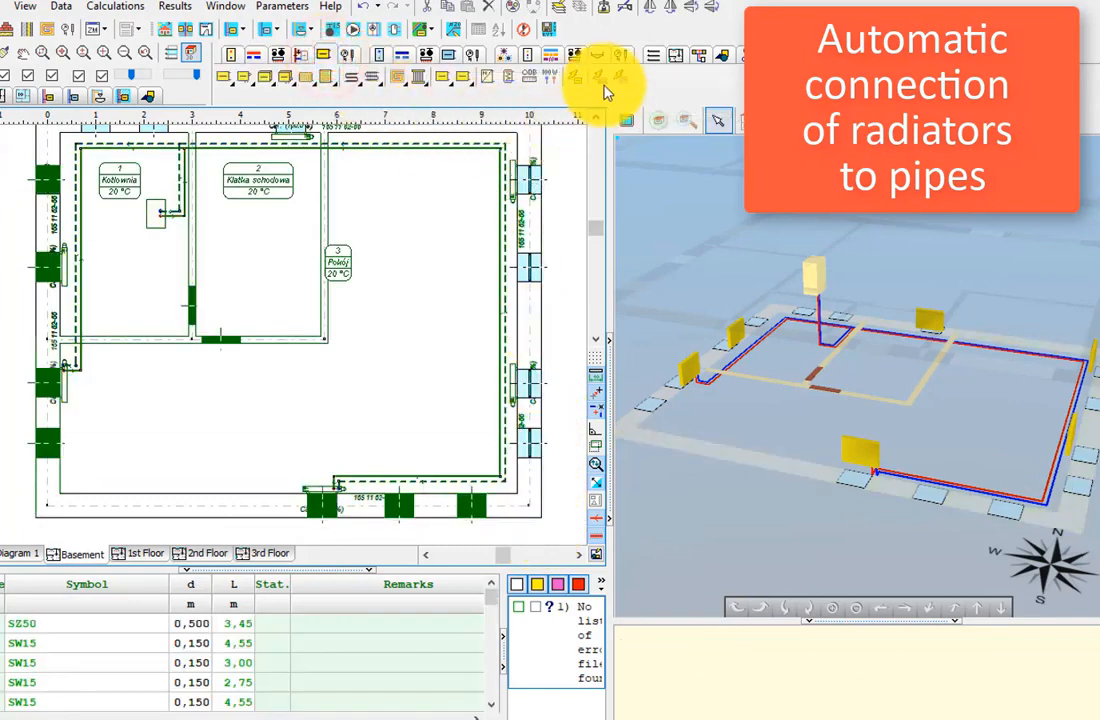
left_click(601, 80)
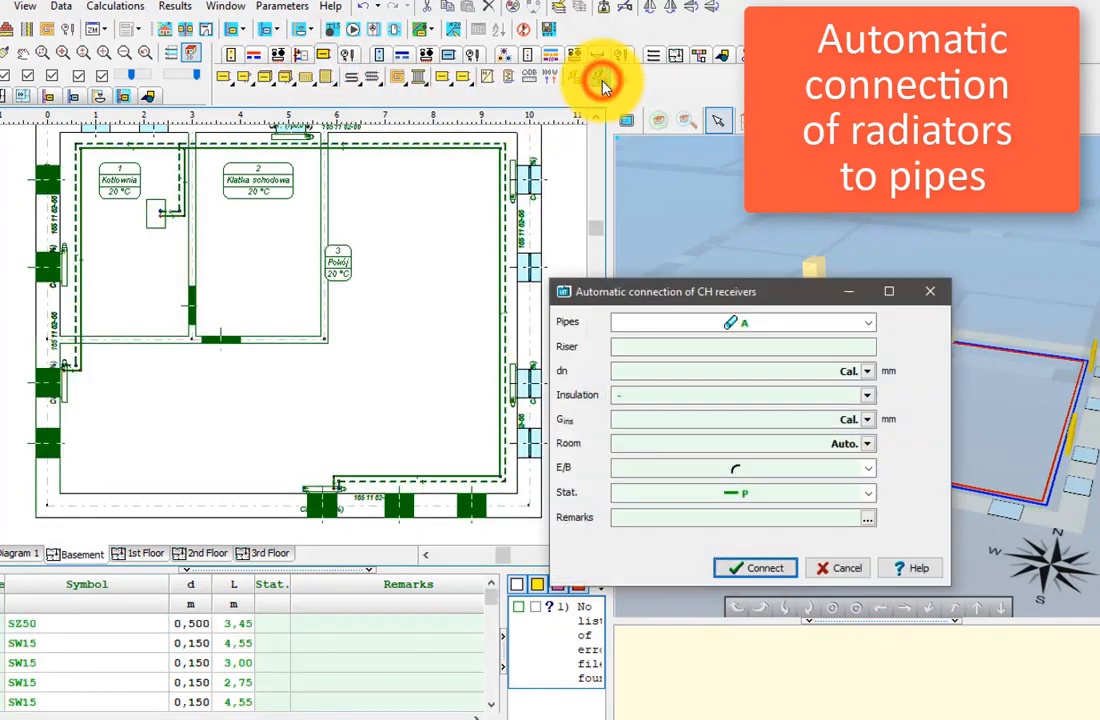
left_click(779, 569)
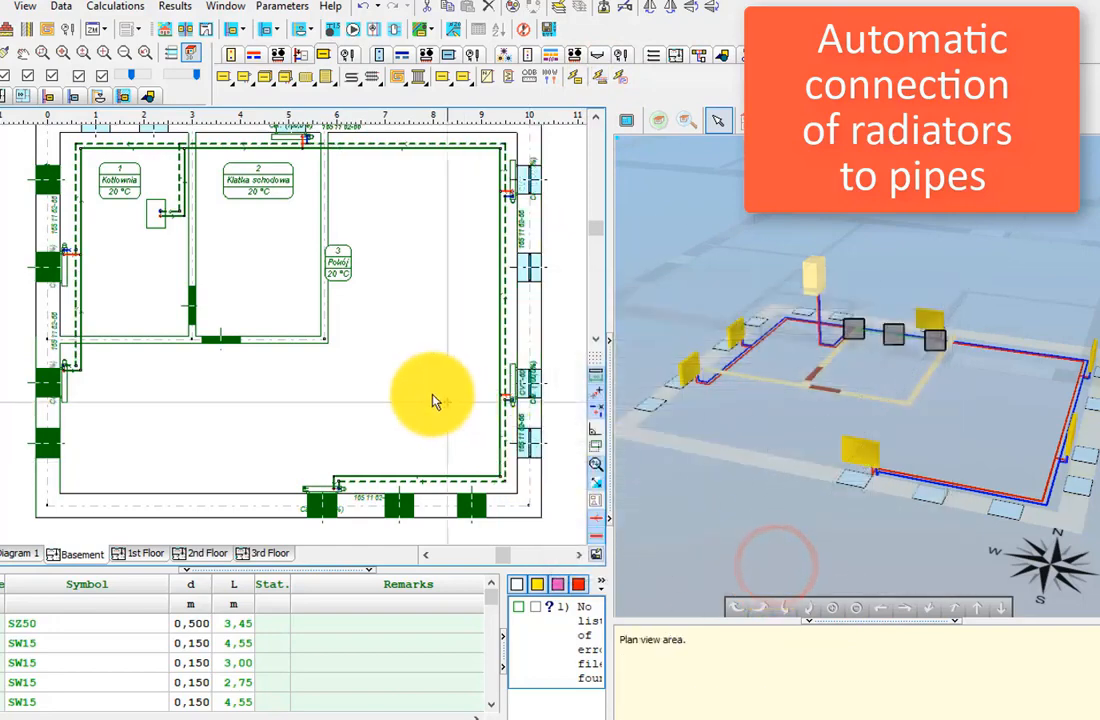
Step: Raise the radiator on room 3's south wall directly in the 3D visualization
left_click(425, 388)
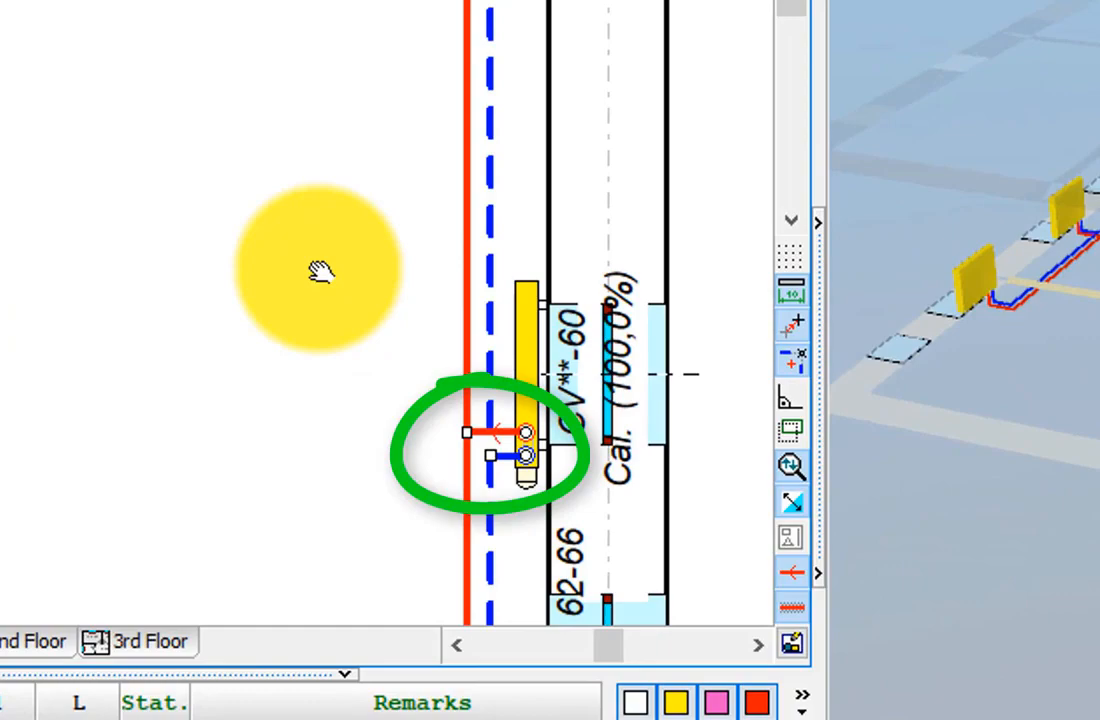
mouse_move(320, 271)
middle_mouse_down()
mouse_move(302, 517)
mouse_move(268, 168)
mouse_move(316, 375)
middle_mouse_up()
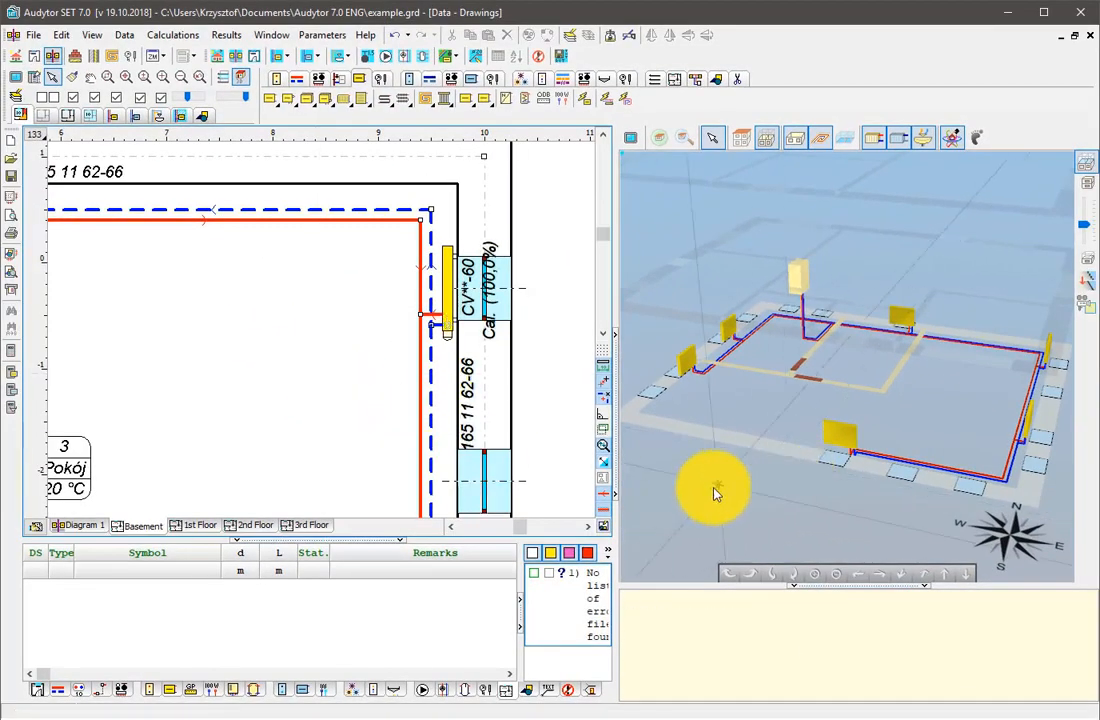
scroll(718, 488, "up", 2)
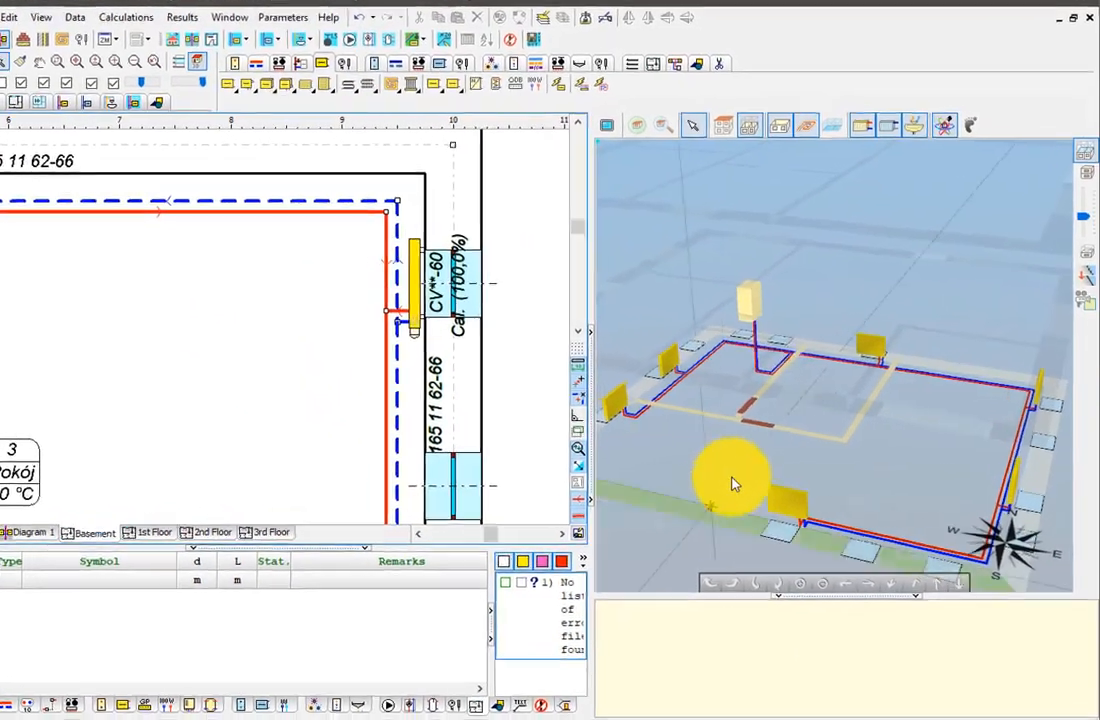
middle_click_drag(760, 446, 828, 450)
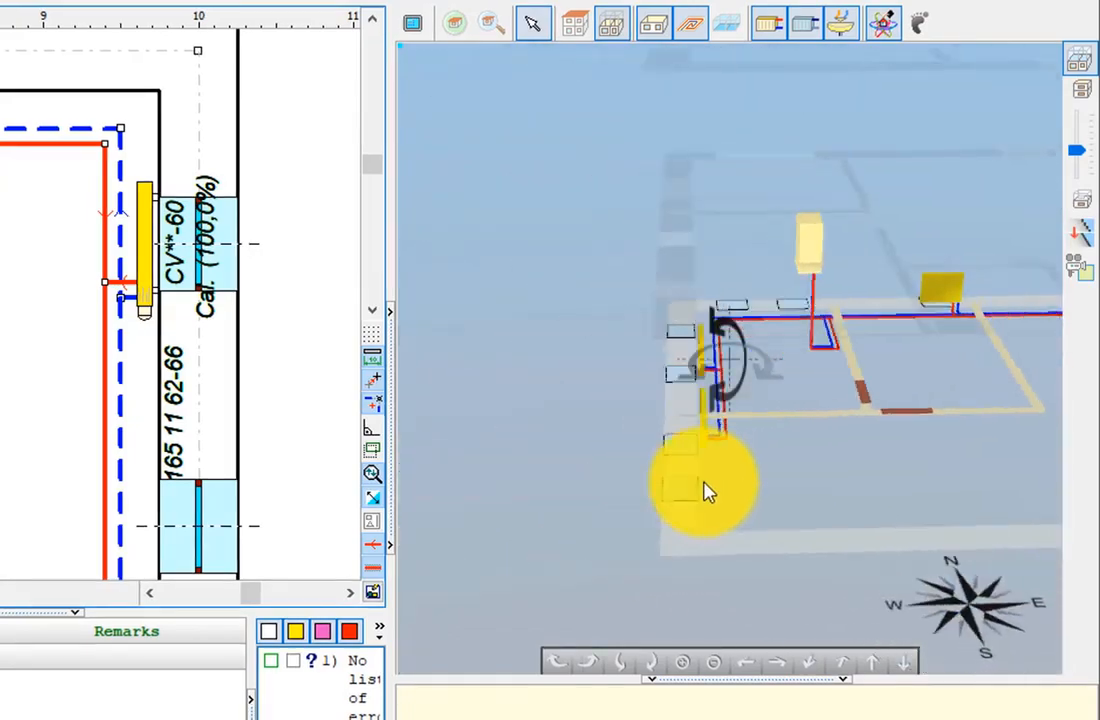
middle_click_drag(707, 490, 705, 417)
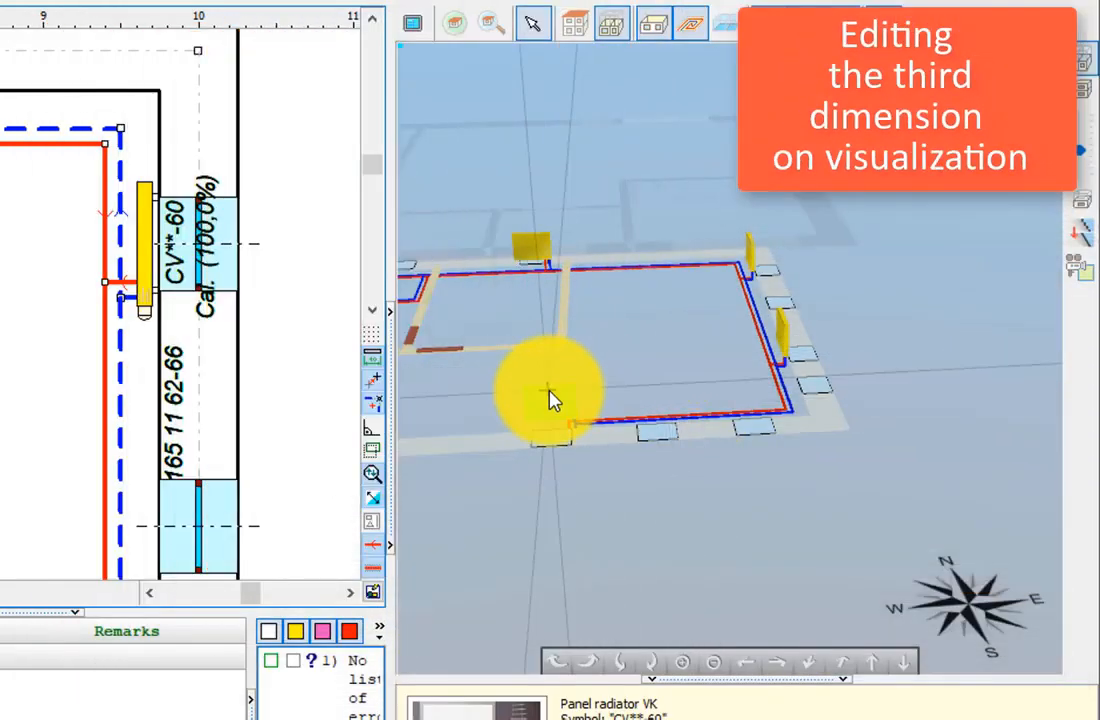
left_click(558, 416)
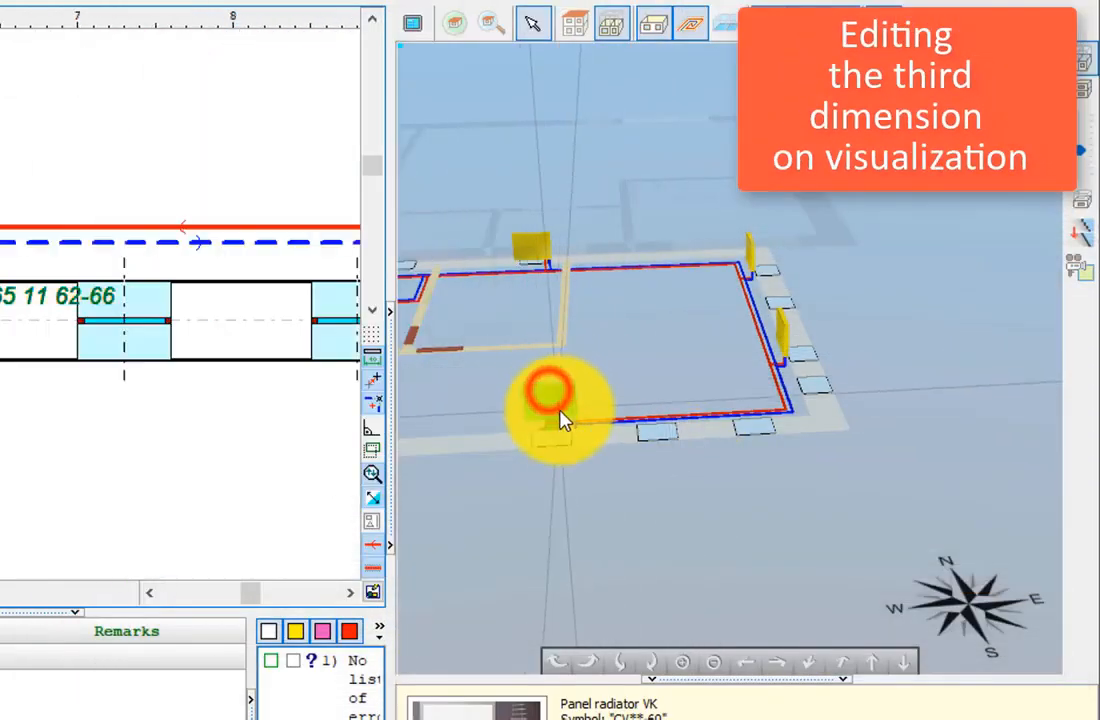
left_click_drag(555, 420, 553, 376)
Step: Raise the horizontal supply pipe run beneath the boiler directly in the 3D visualization
middle_click_drag(493, 418, 585, 405)
scroll(585, 405, "up", 5)
middle_click_drag(722, 367, 648, 420)
scroll(560, 436, "up", 3)
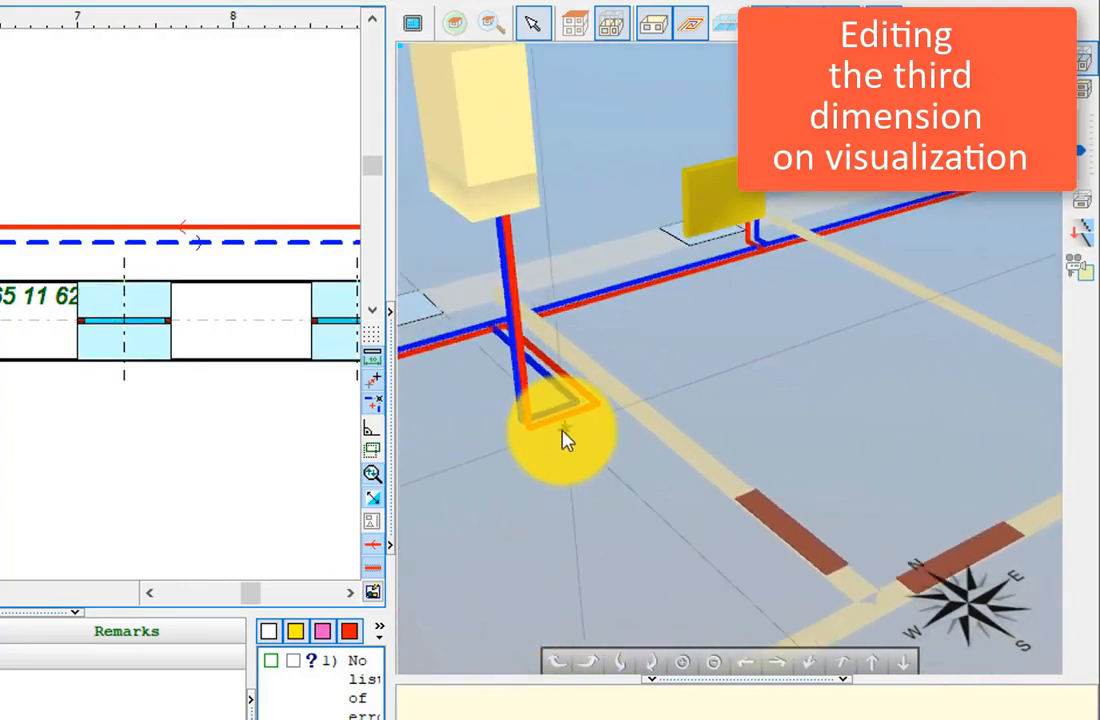
left_click(566, 422)
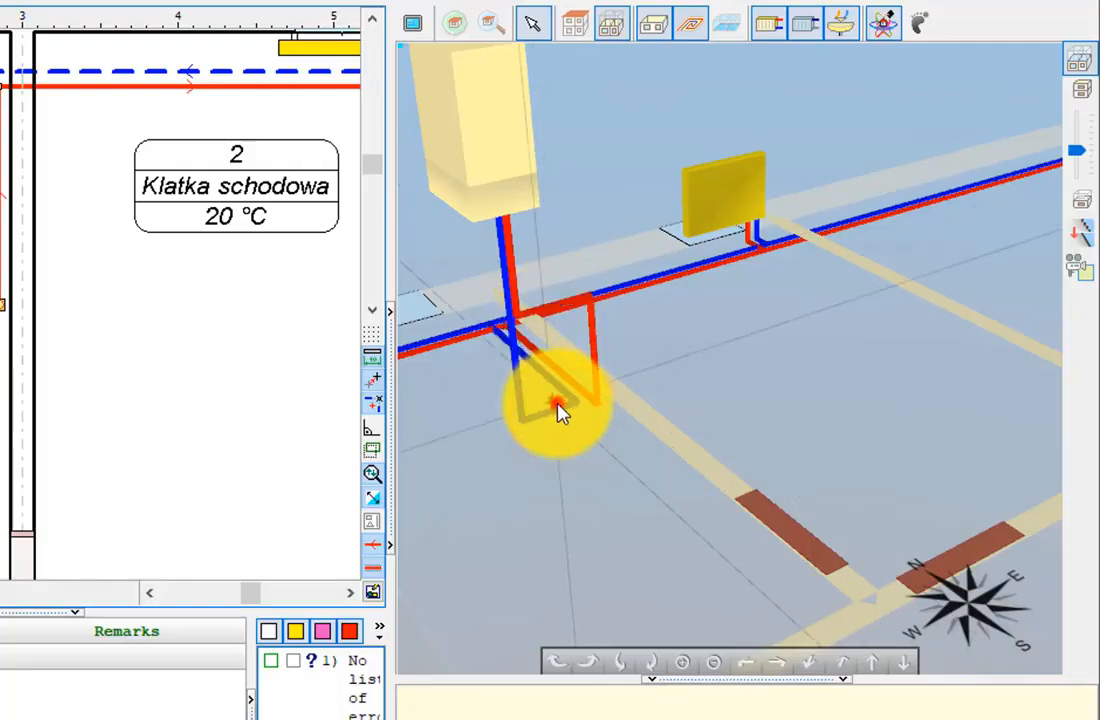
Step: Set the beginning level of the short return pipe run beneath the boiler to 1,5 m in the pipe data
left_click(560, 405)
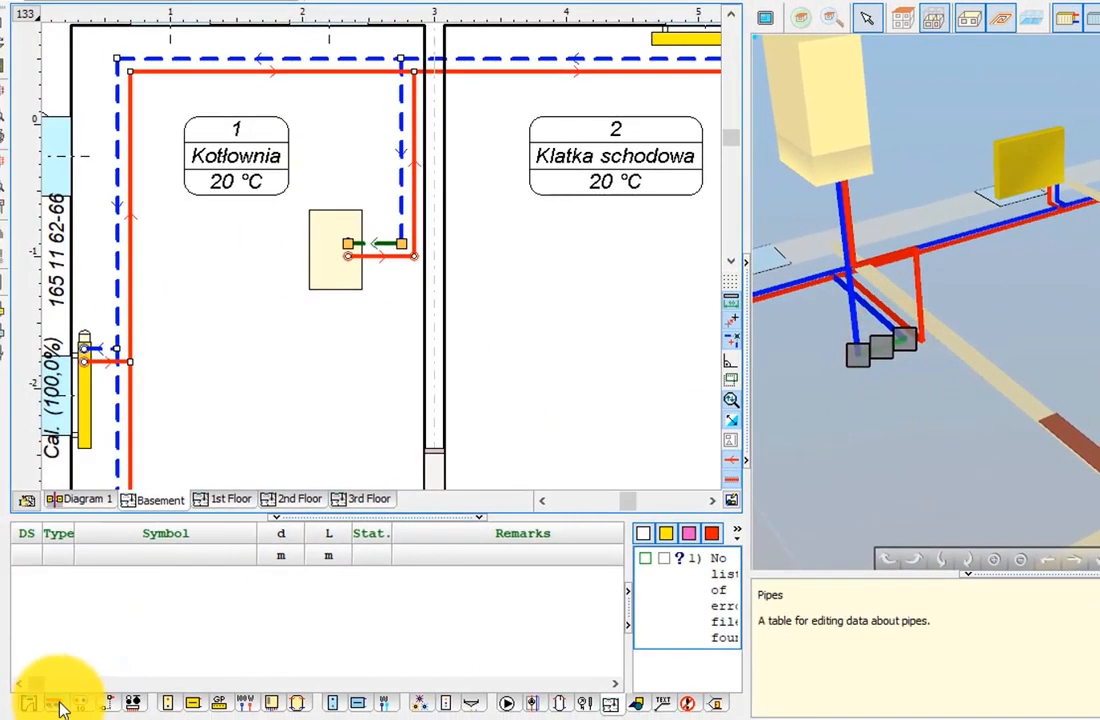
left_click(54, 705)
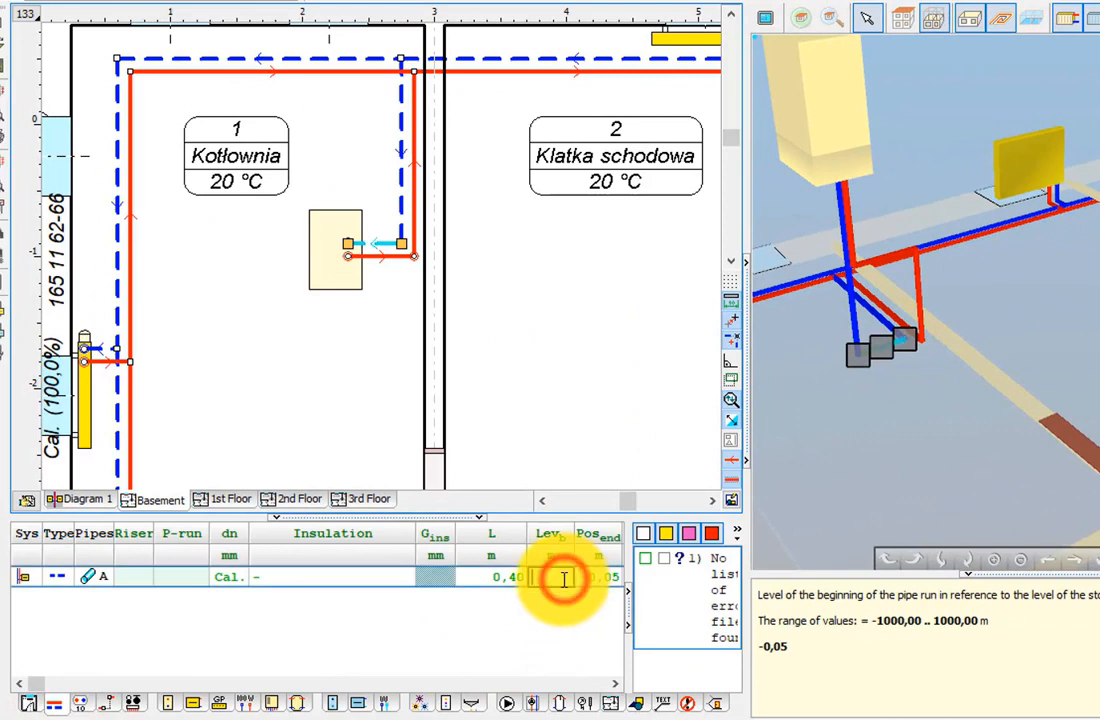
type("1")
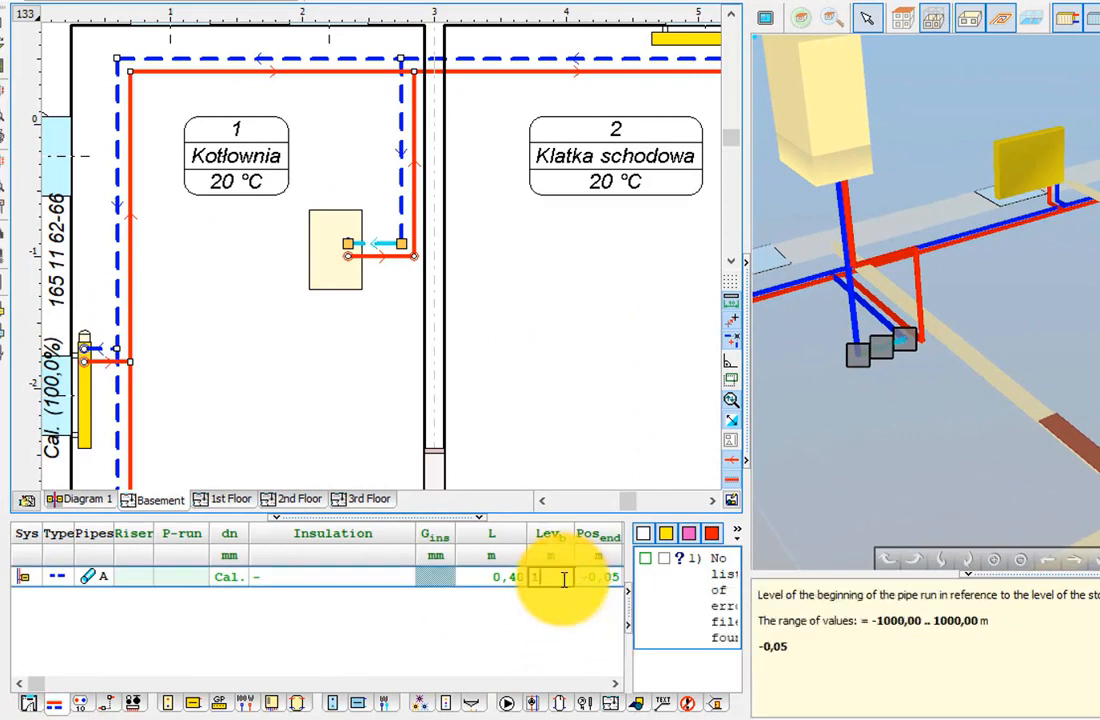
type(",5")
key("Tab")
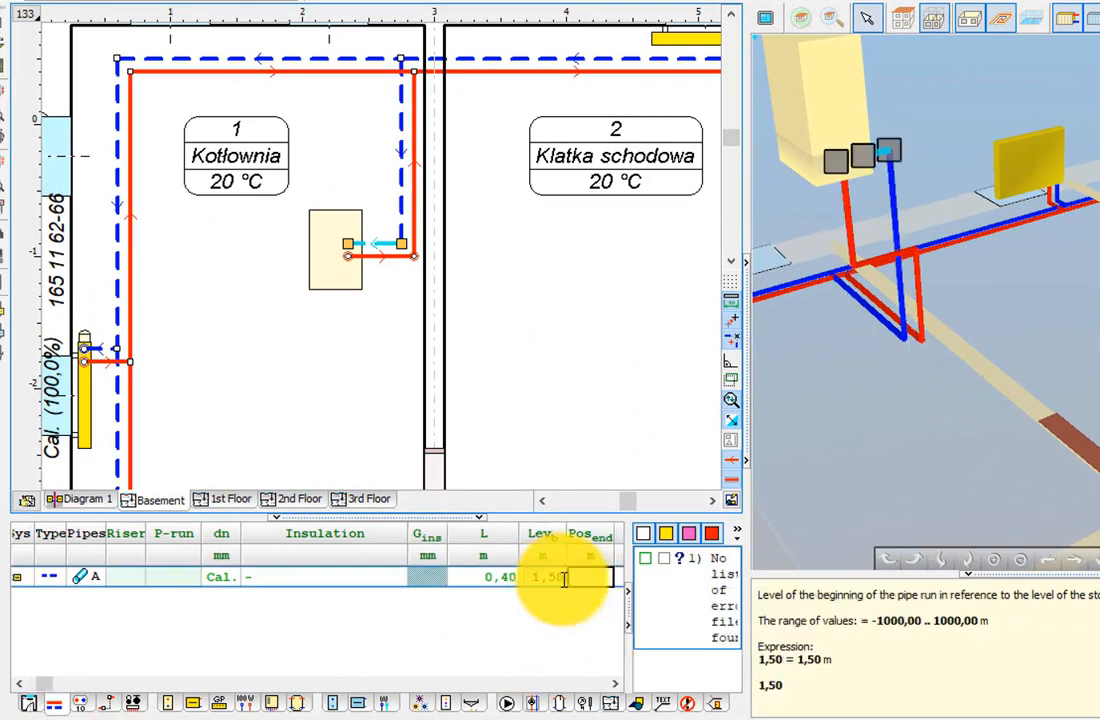
mouse_move(1054, 306)
left_mouse_down()
mouse_move(1068, 306)
mouse_move(1054, 309)
left_mouse_up()
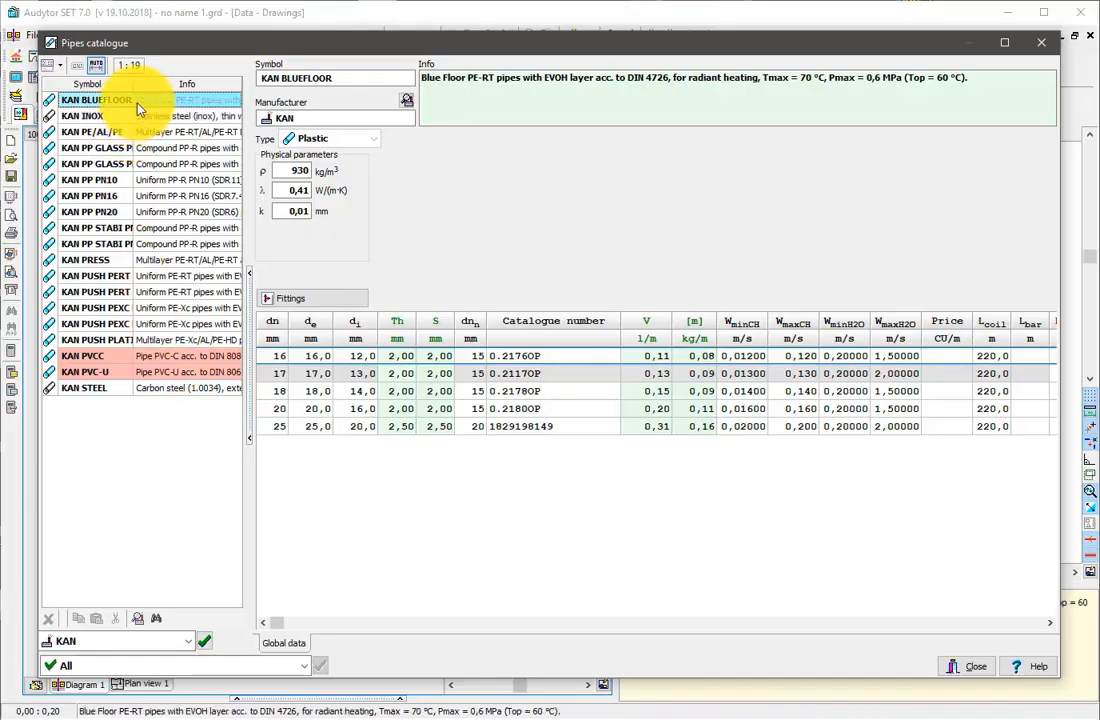
Step: Review the KAN BLUEFLOOR, KAN PP PN20 and KAN PRESS entries in the pipes catalogue
left_click(135, 90)
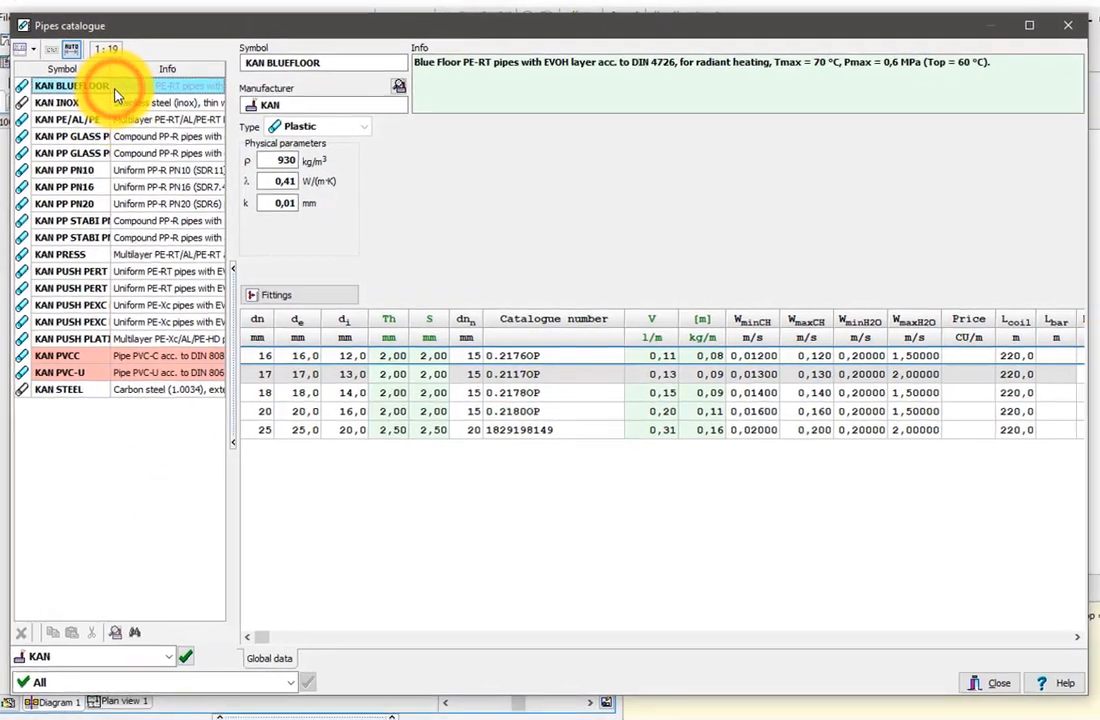
left_click(168, 203)
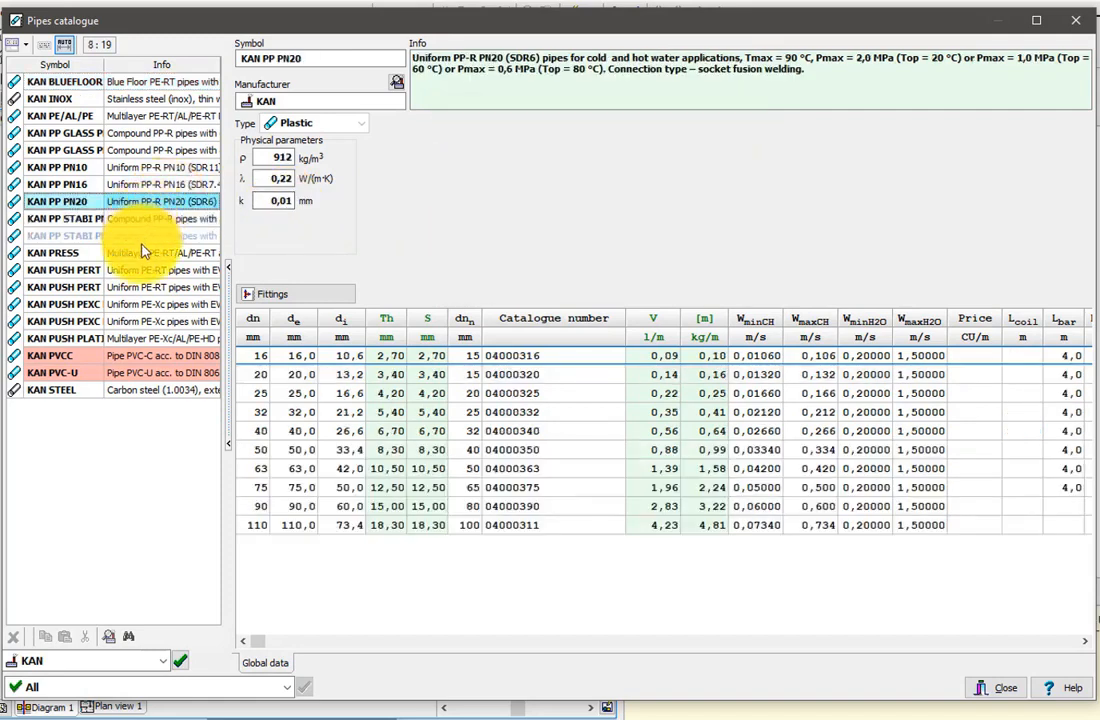
left_click(165, 255)
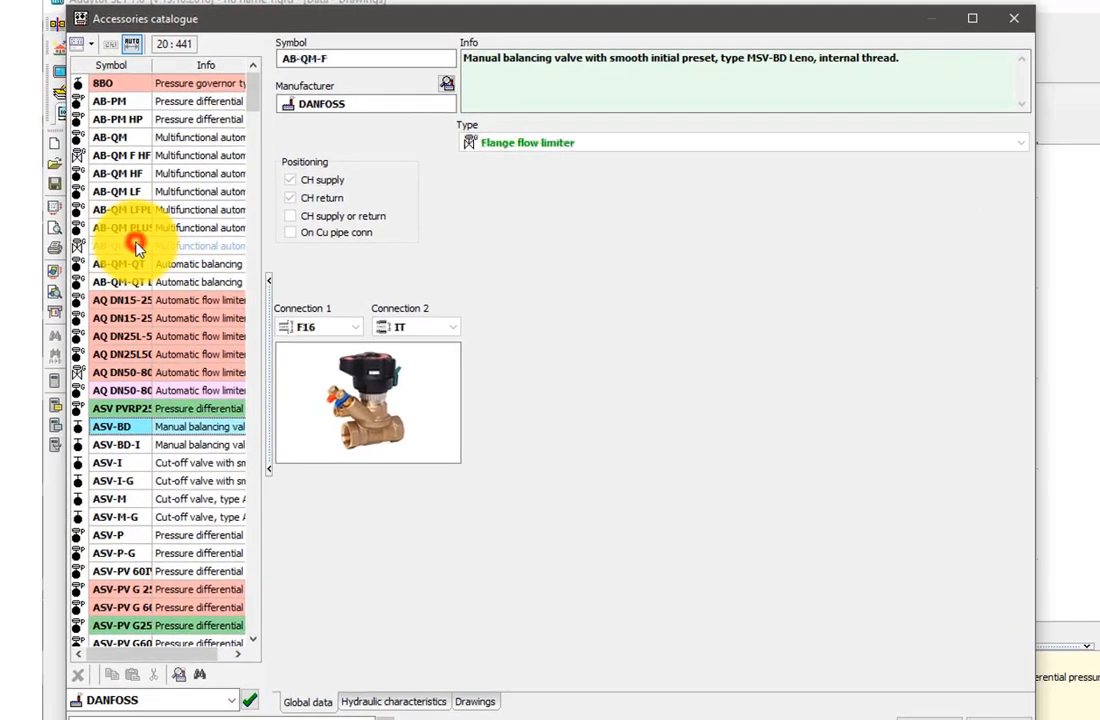
Step: Review the DANFOSS AB-QM-F and AB-QM valves in the accessories catalogue, including the AB-QM hydraulic characteristics
left_click(137, 246)
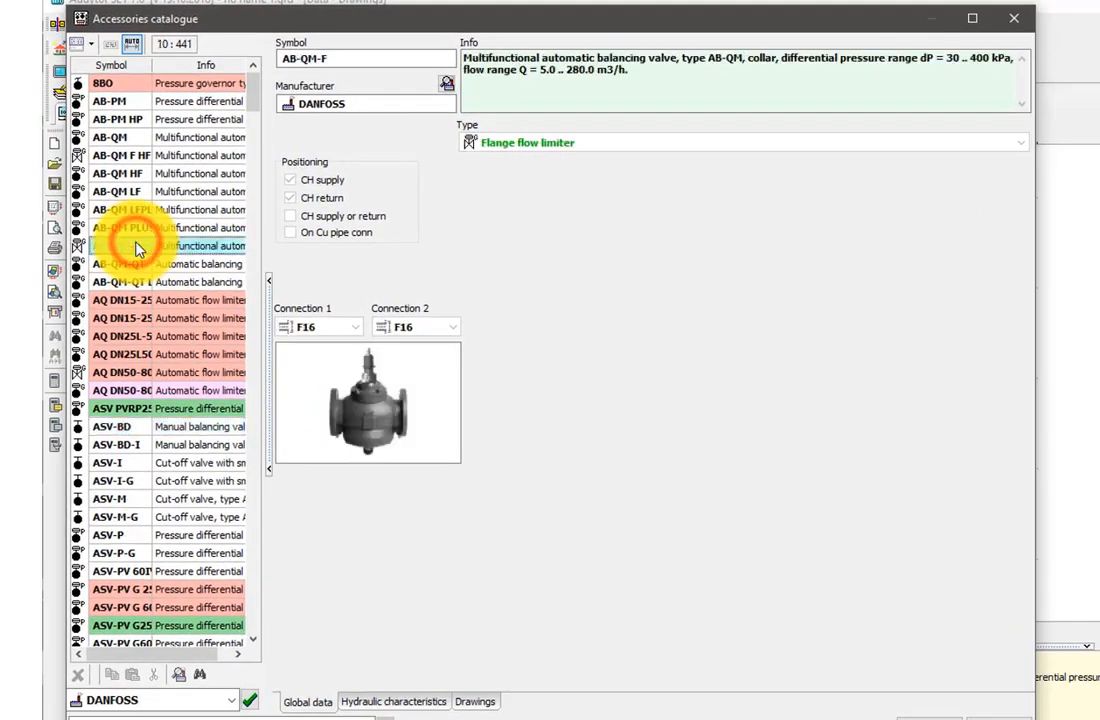
left_click(125, 137)
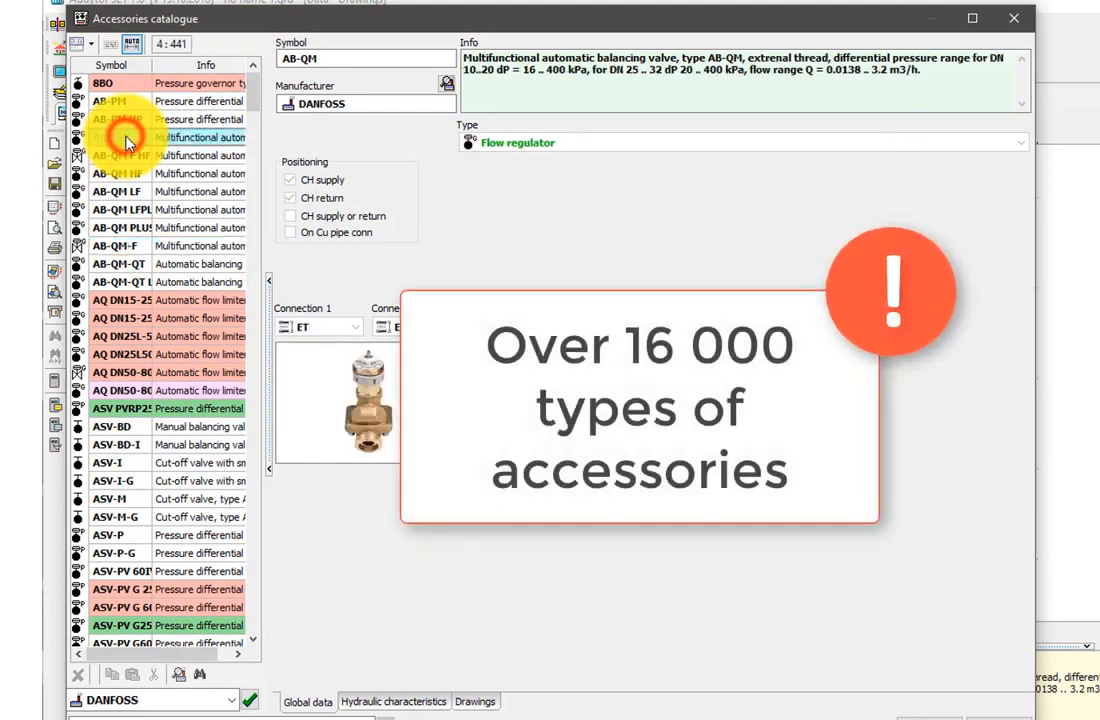
left_click(392, 703)
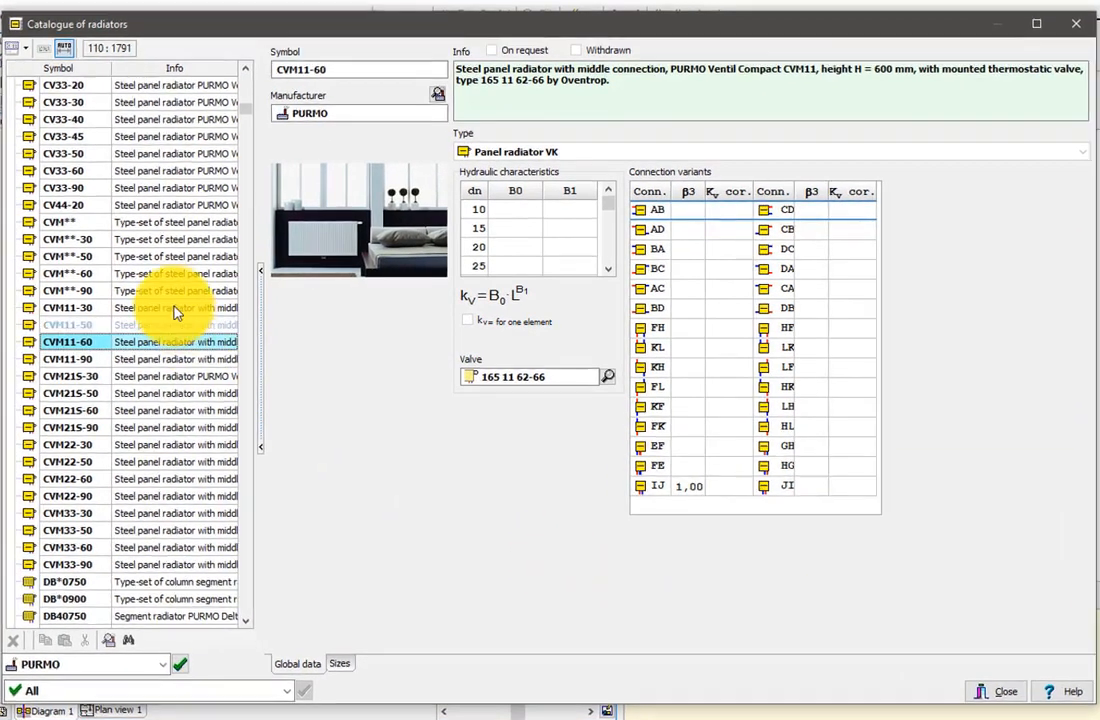
Step: Open the sizes of the PURMO CV33-60 radiator in the catalogue and set the supply temperature to 72 °C
left_click(97, 171)
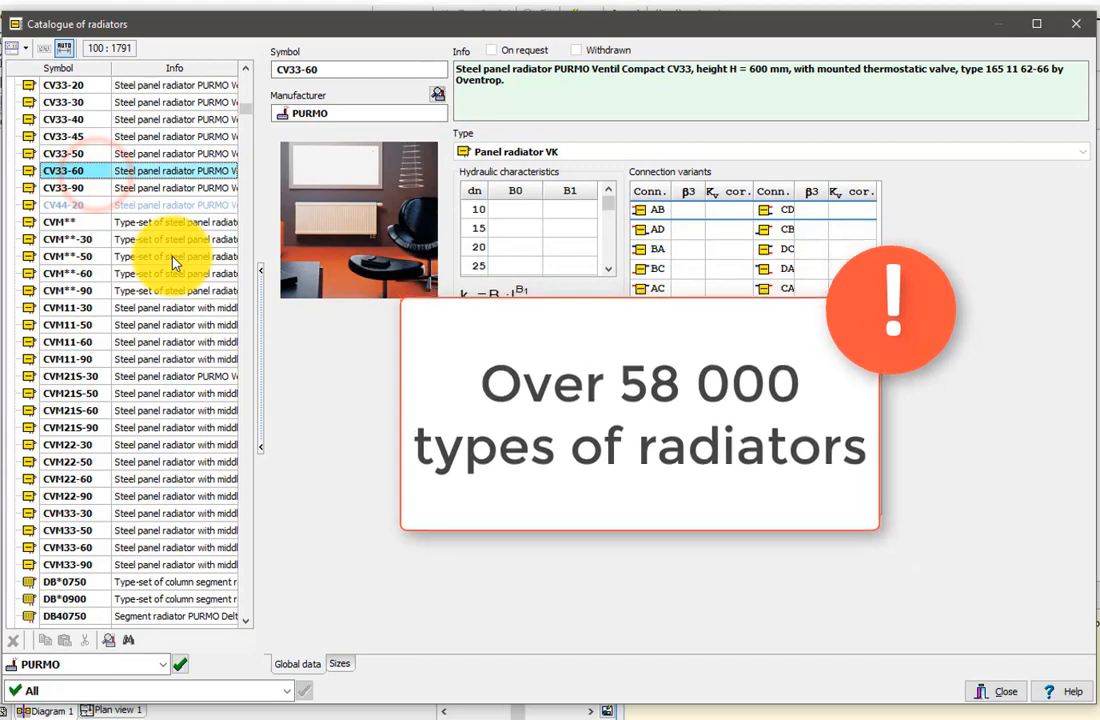
left_click(345, 665)
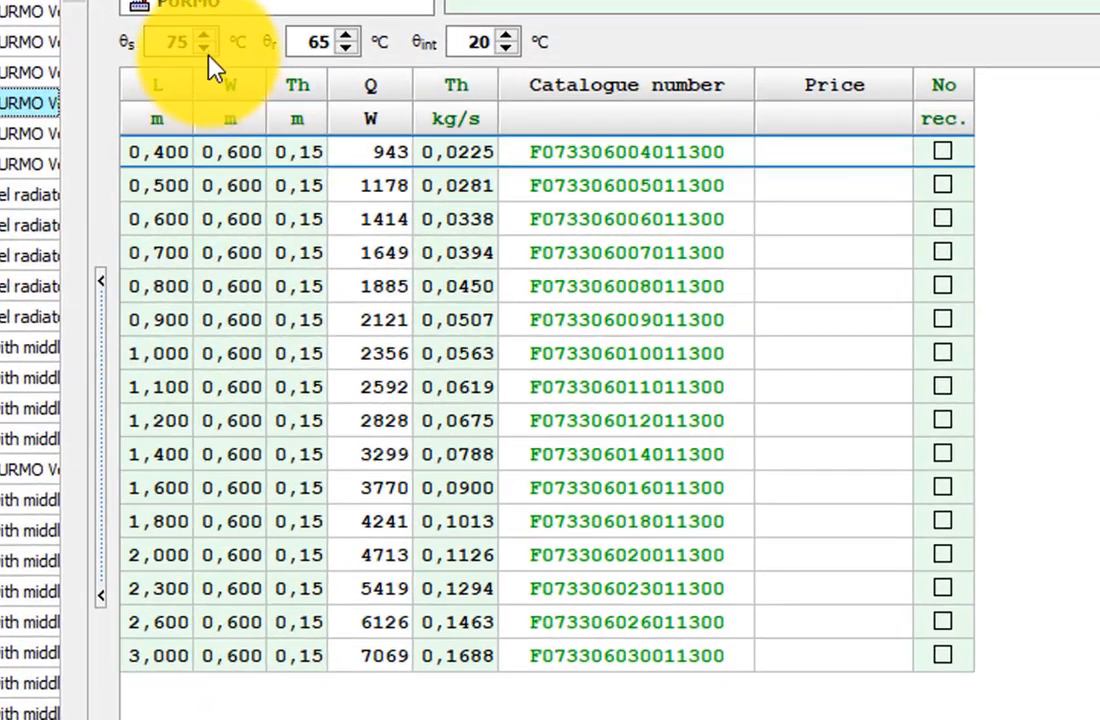
left_click(206, 48)
left_click(206, 48)
left_click(206, 48)
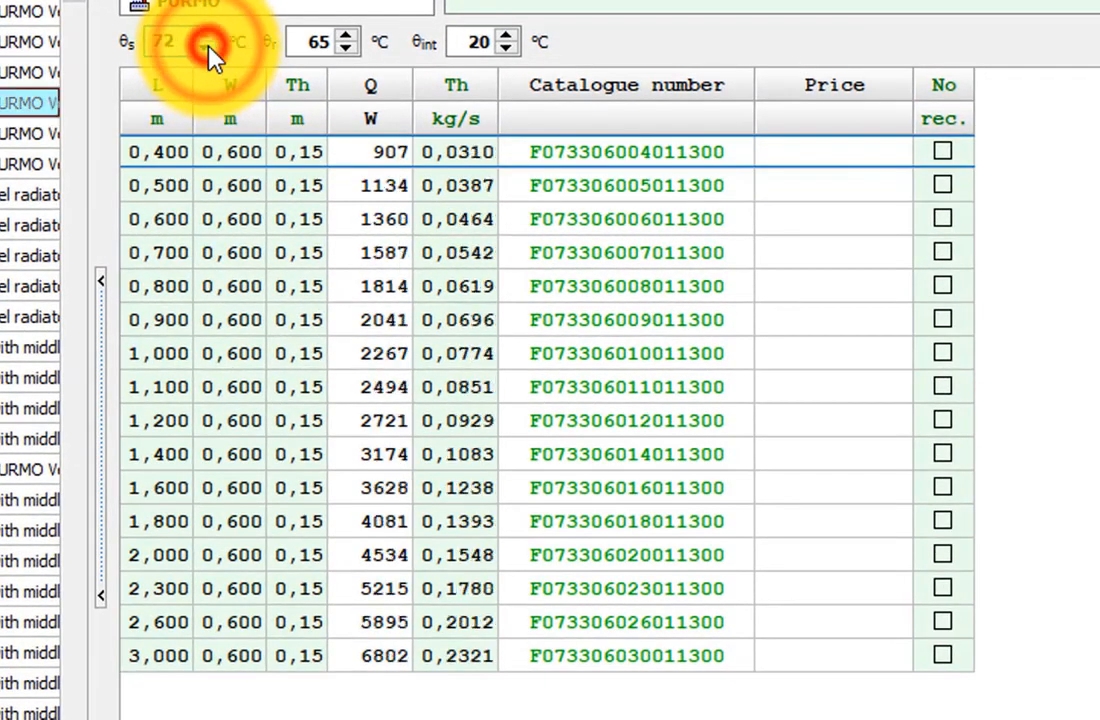